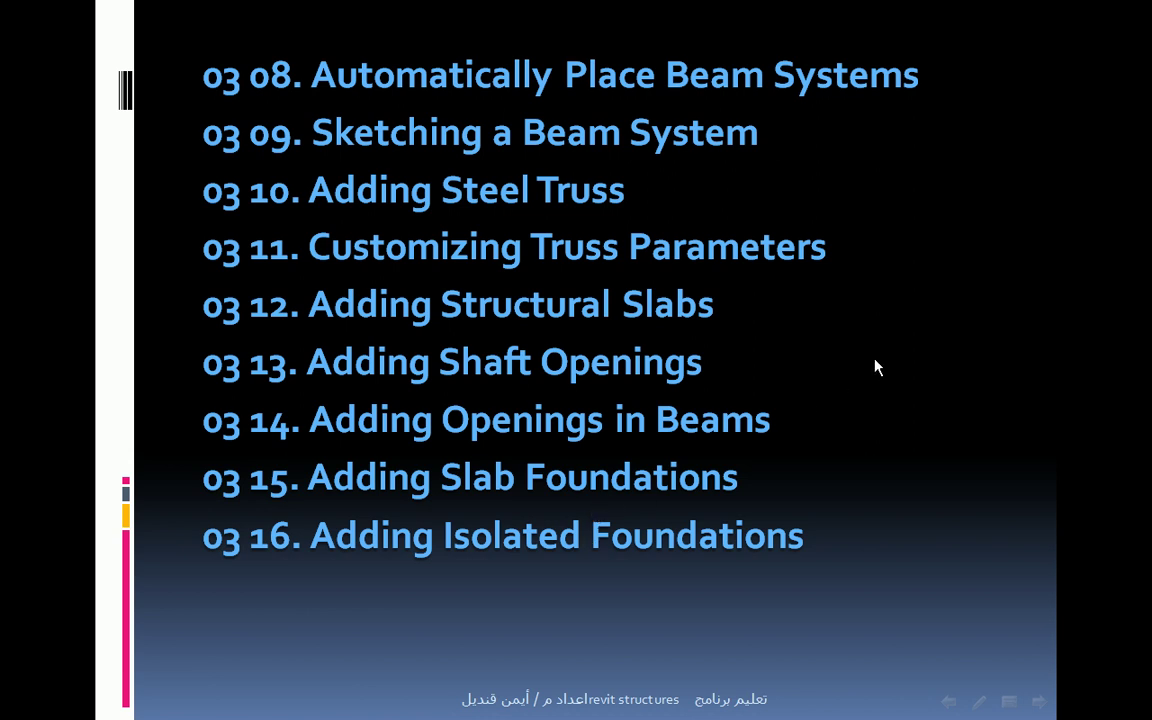
End the slide show and return to Normal view on slide 18's truss and slab topic list.
key("Escape")
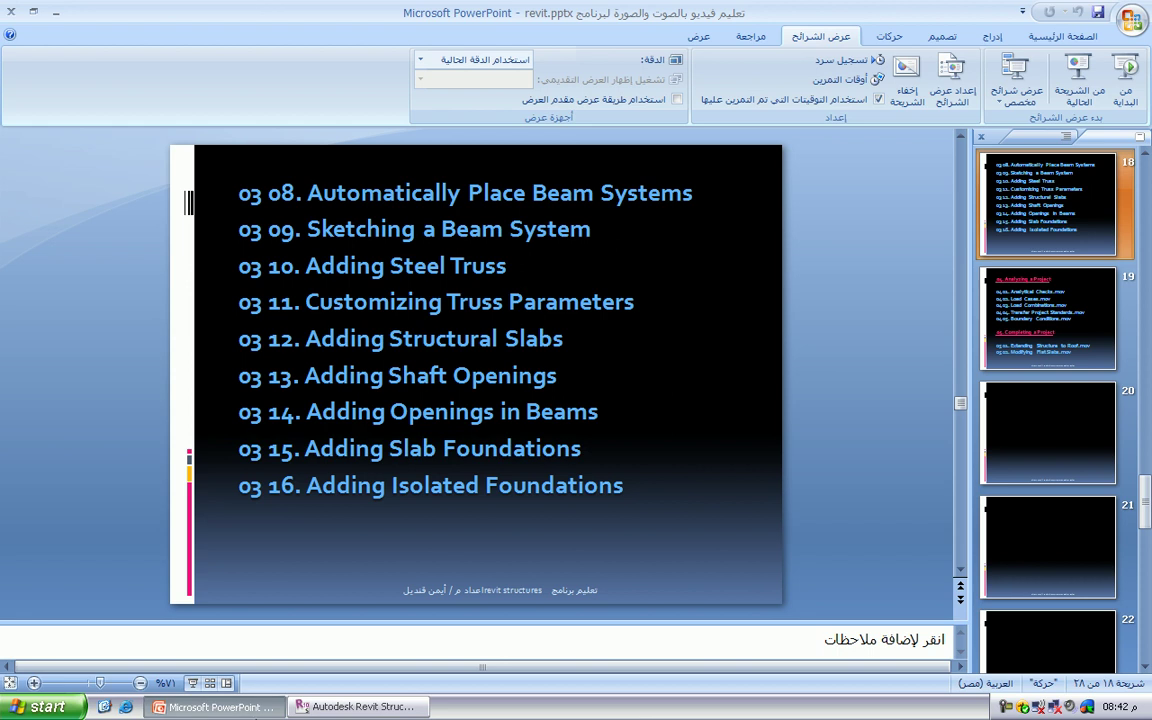
Open RST_MDL_TRS_02_Customize_Truss_i.rvt from the Imperial folder in Revit.
left_click(318, 706)
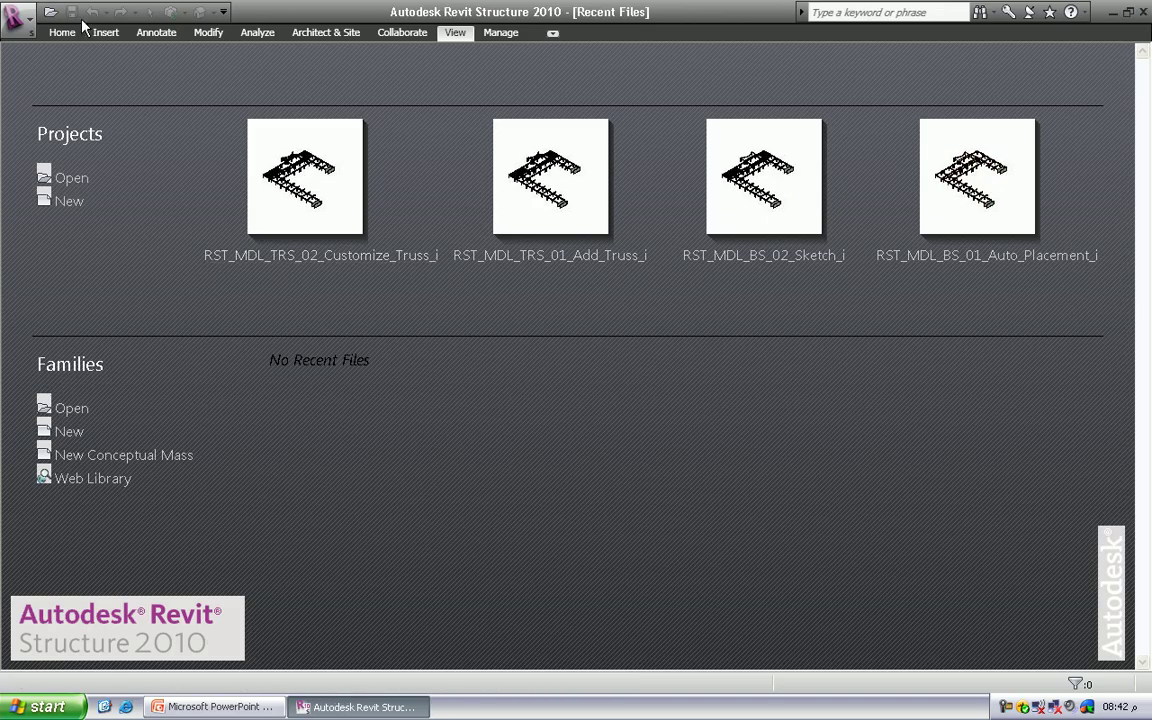
left_click(34, 21)
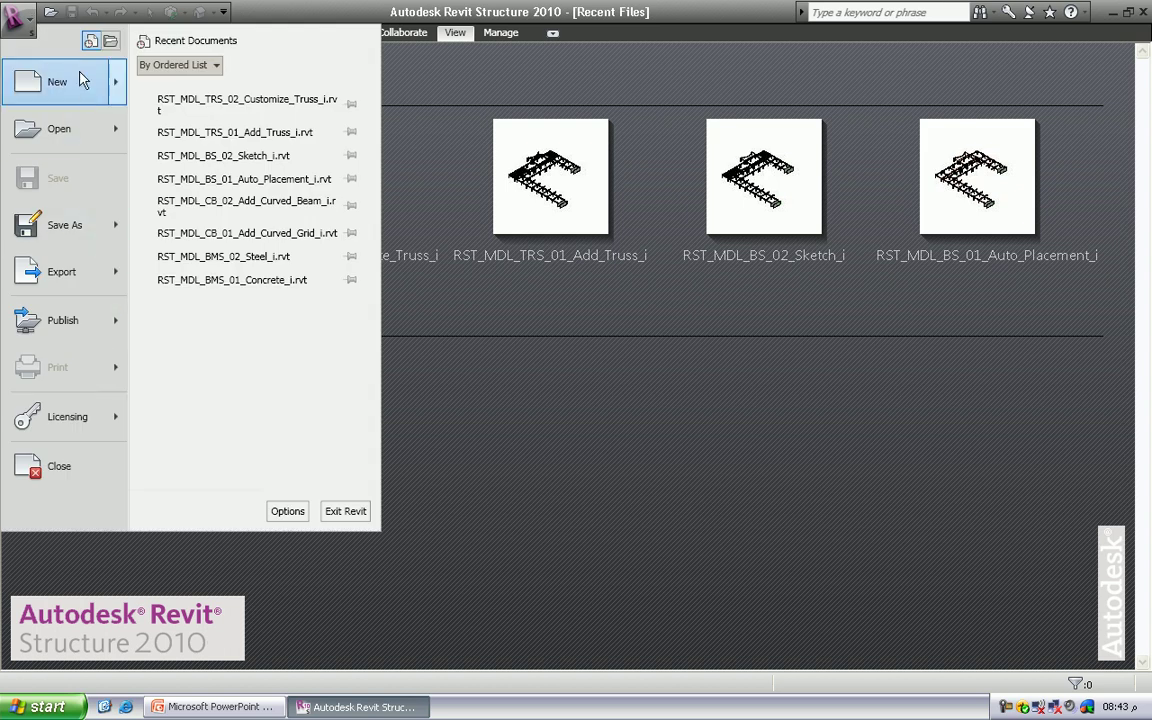
left_click(76, 141)
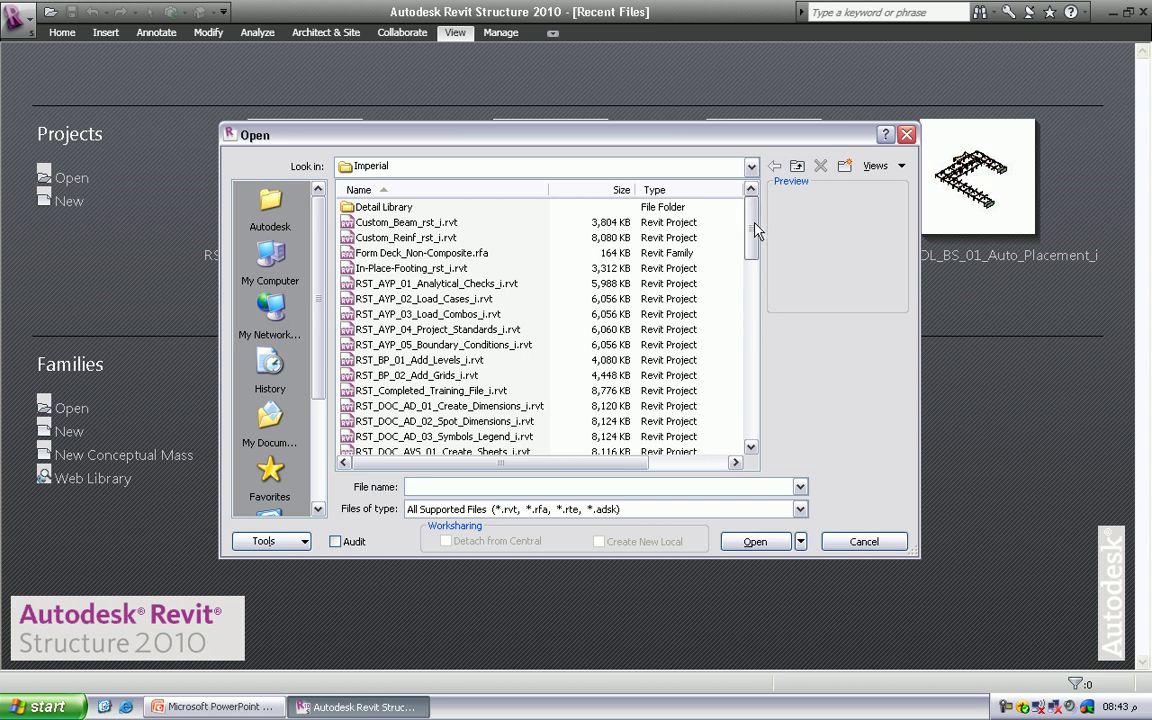
left_click_drag(755, 231, 765, 418)
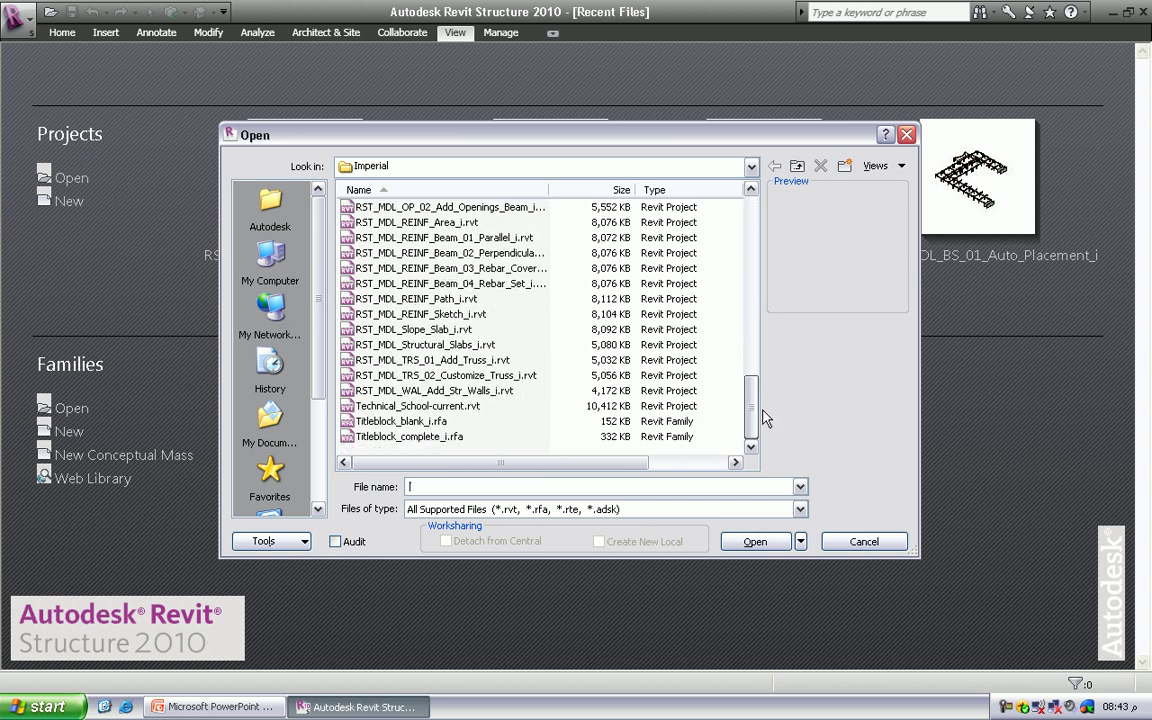
left_click(485, 375)
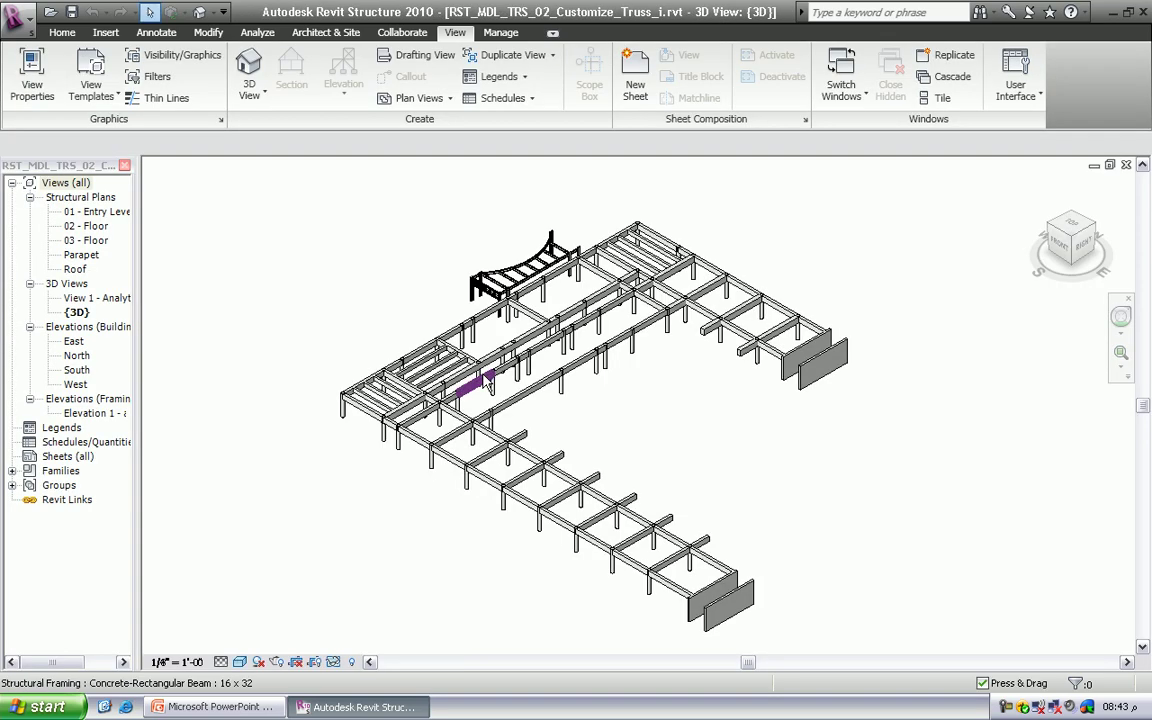
Zoom in on the Standard Pratt Flat Truss between the two steel columns and select it.
scroll(484, 382, "up", 2)
scroll(484, 310, "up", 3)
scroll(484, 310, "up", 2)
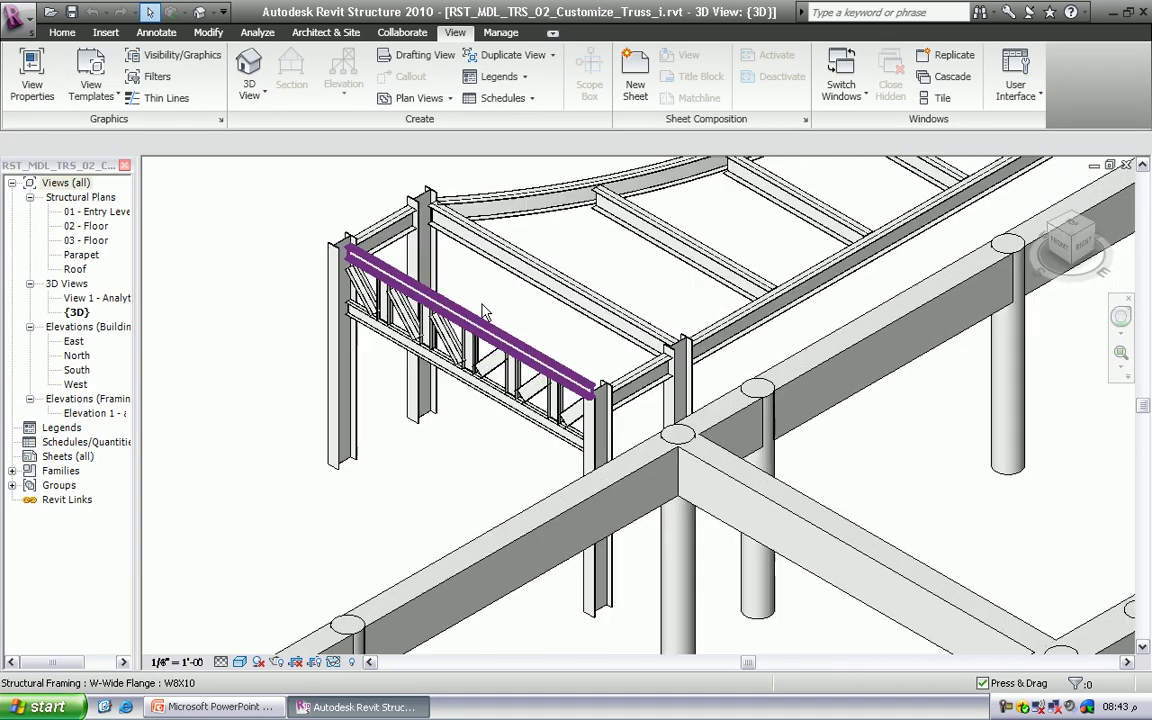
scroll(350, 265, "up", 2)
scroll(350, 280, "down", 3)
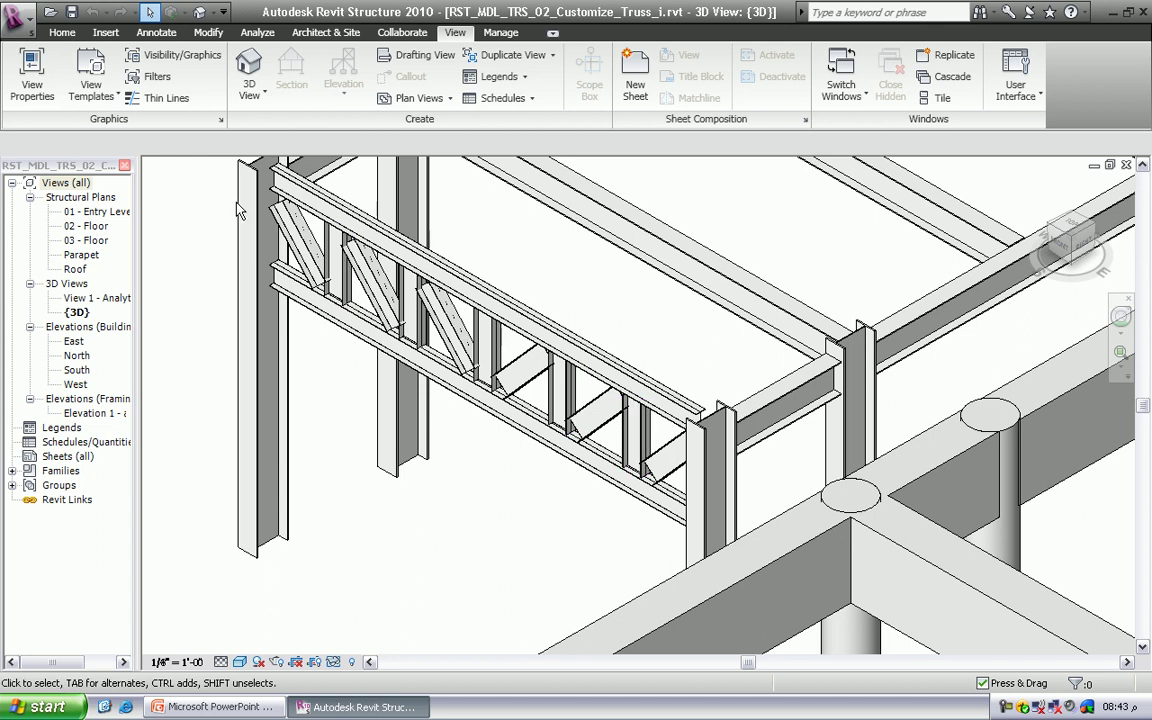
mouse_move(480, 420)
middle_mouse_down()
mouse_move(603, 455)
mouse_move(590, 455)
middle_mouse_up()
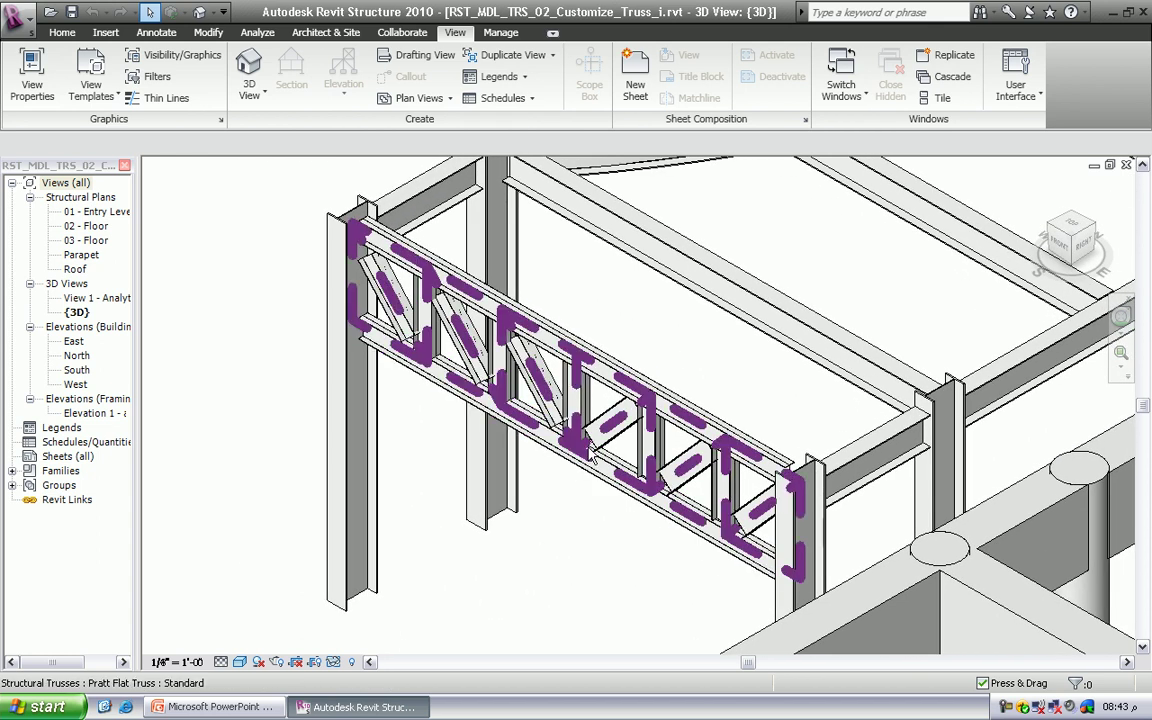
left_click(590, 452)
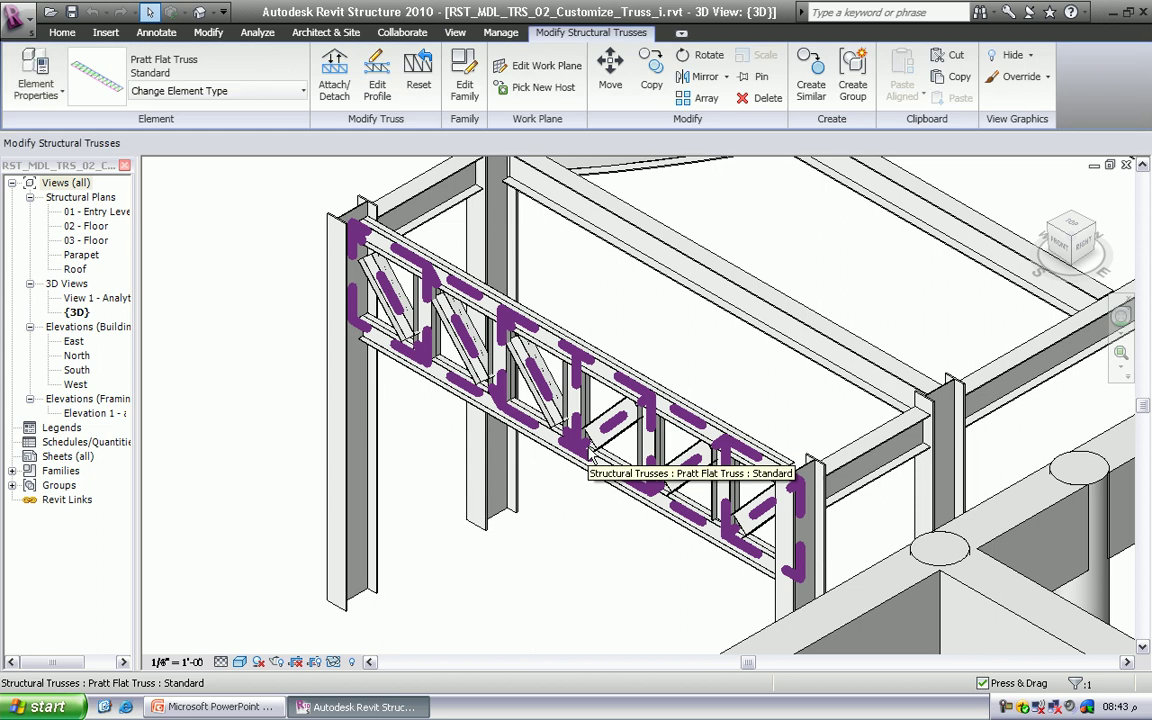
Duplicate the Standard truss type as a new type named 'pratt flat truss-short span'.
left_click(56, 86)
left_click(82, 163)
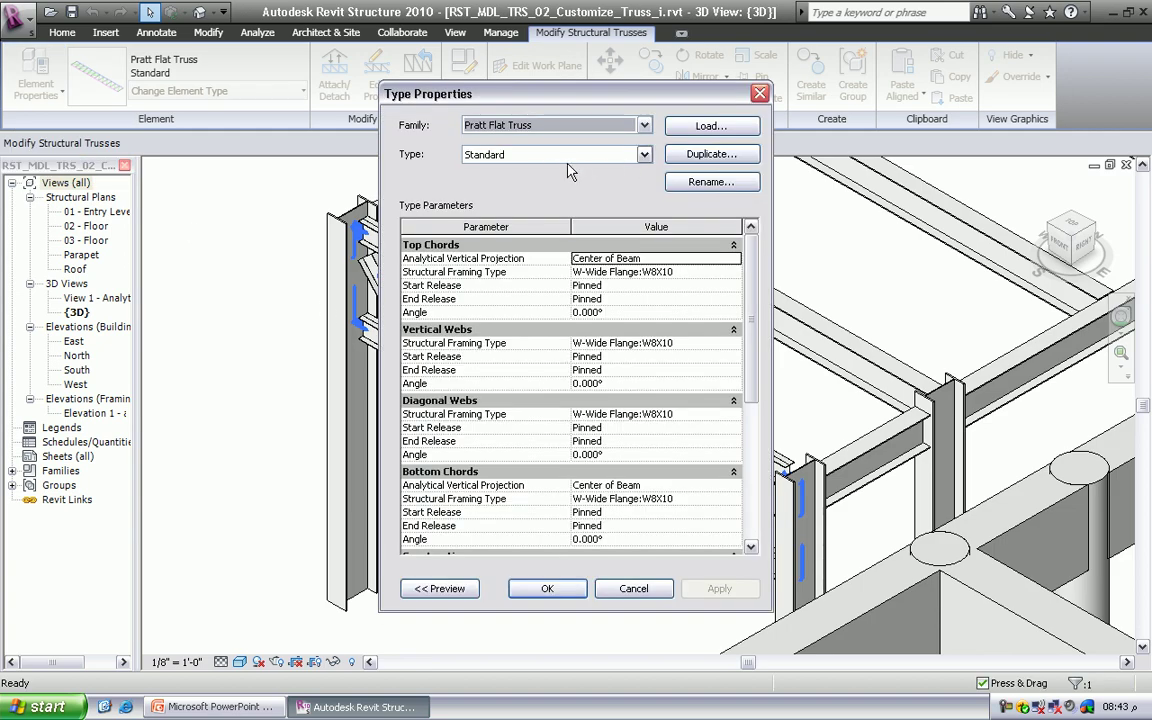
left_click(613, 158)
left_click(679, 166)
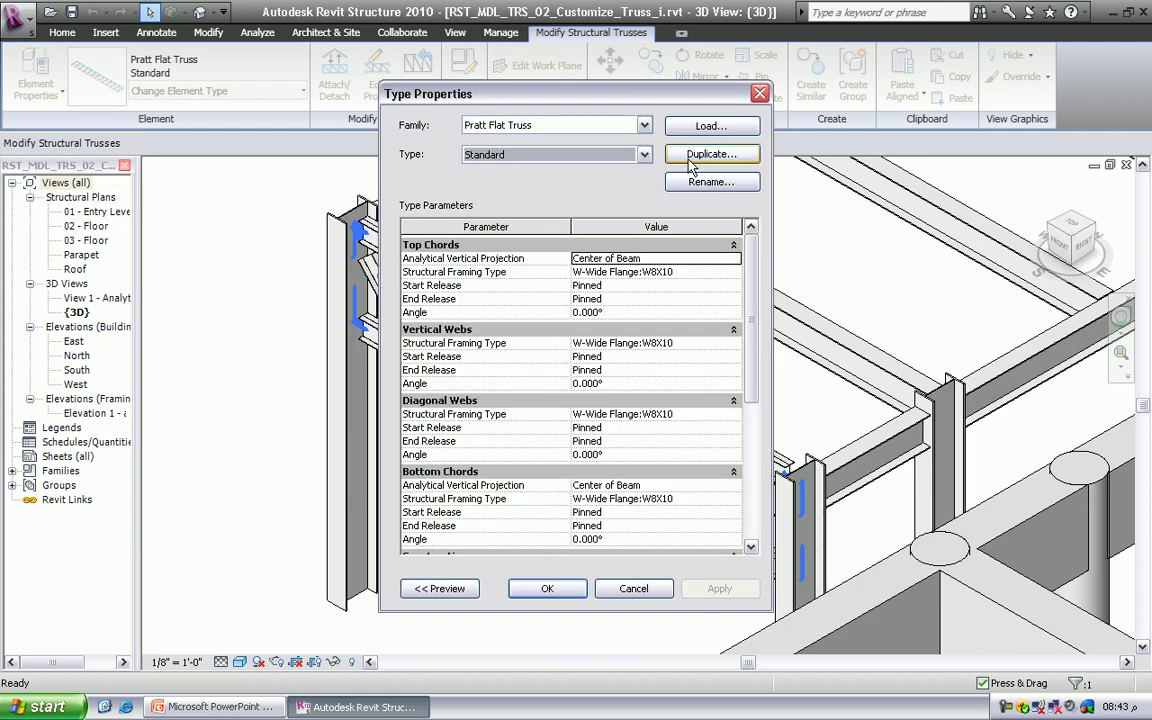
left_click(735, 163)
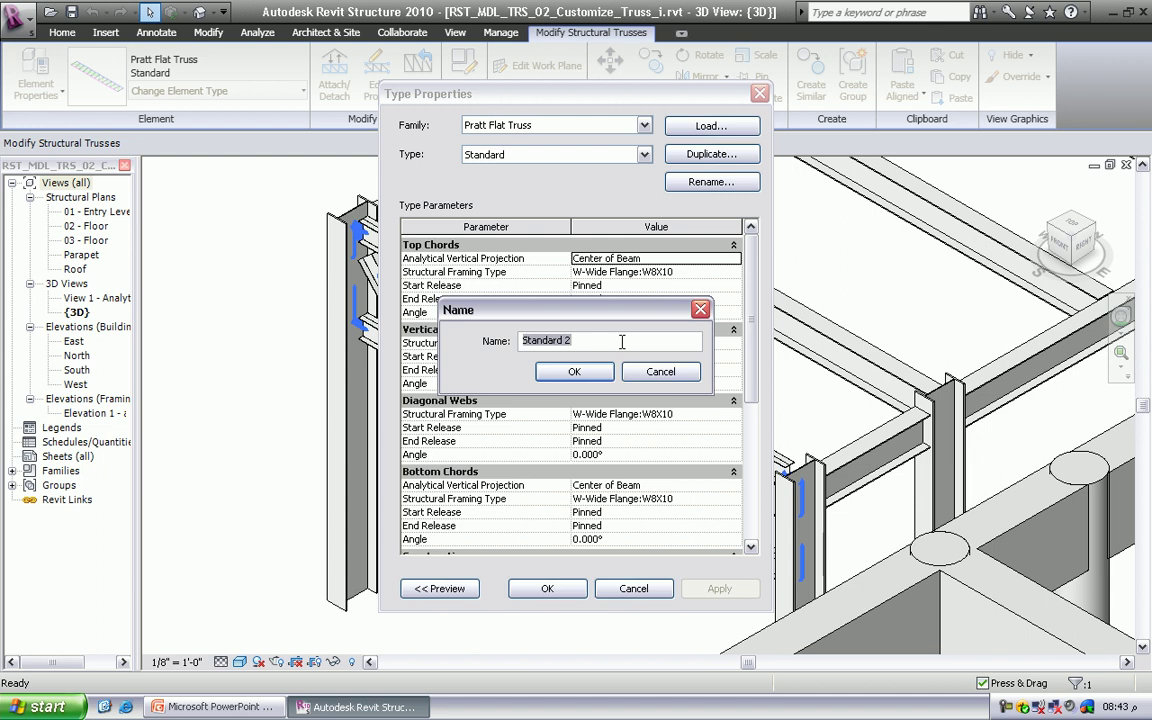
type("pratt")
type("s")
type("s-sho")
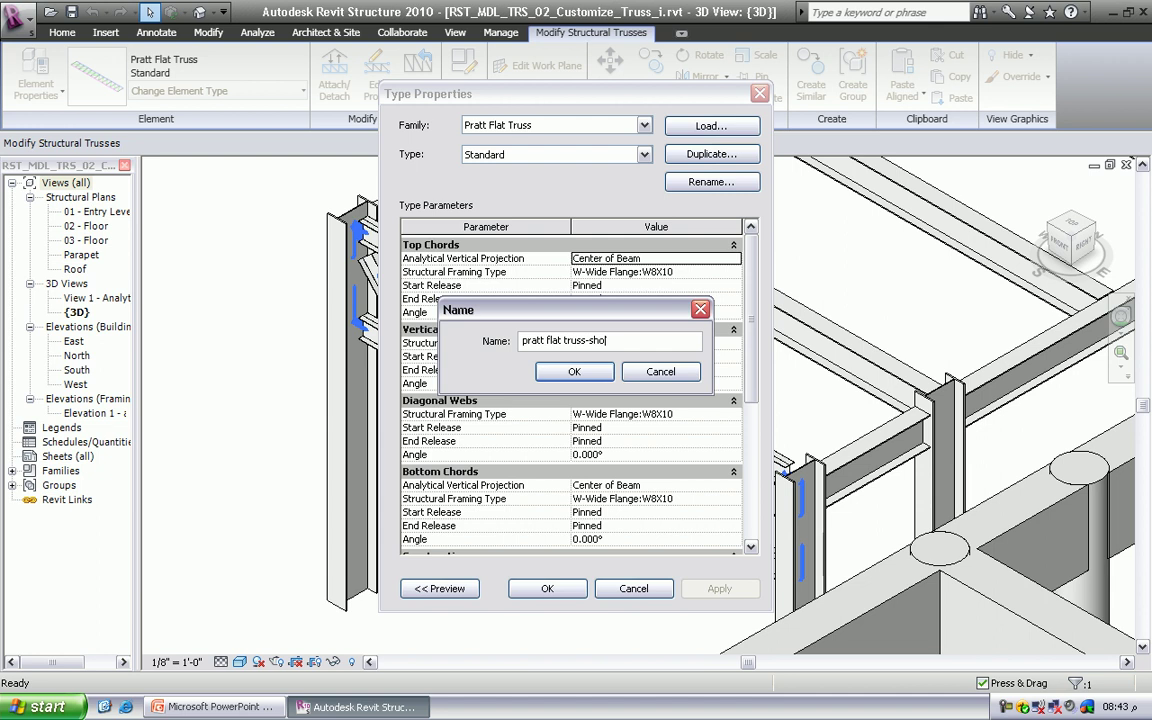
type("p")
type("an")
key("Return")
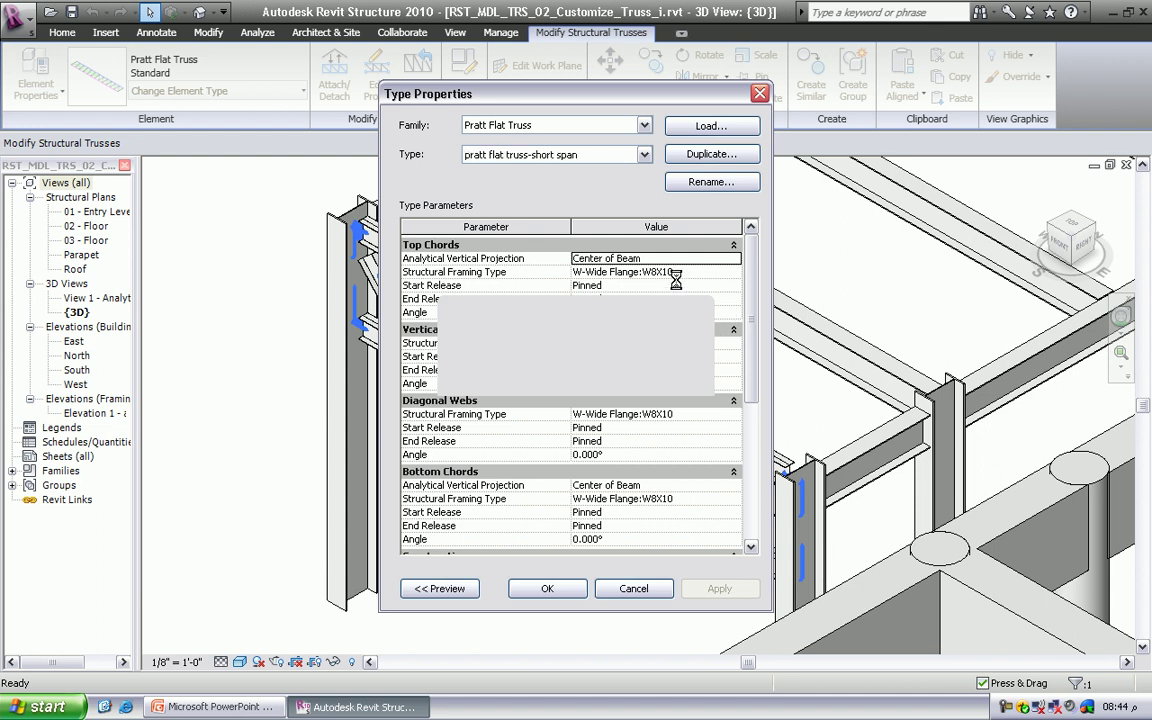
Set the top chords and vertical webs to HSS-Round Structural Tubing.
left_click(703, 272)
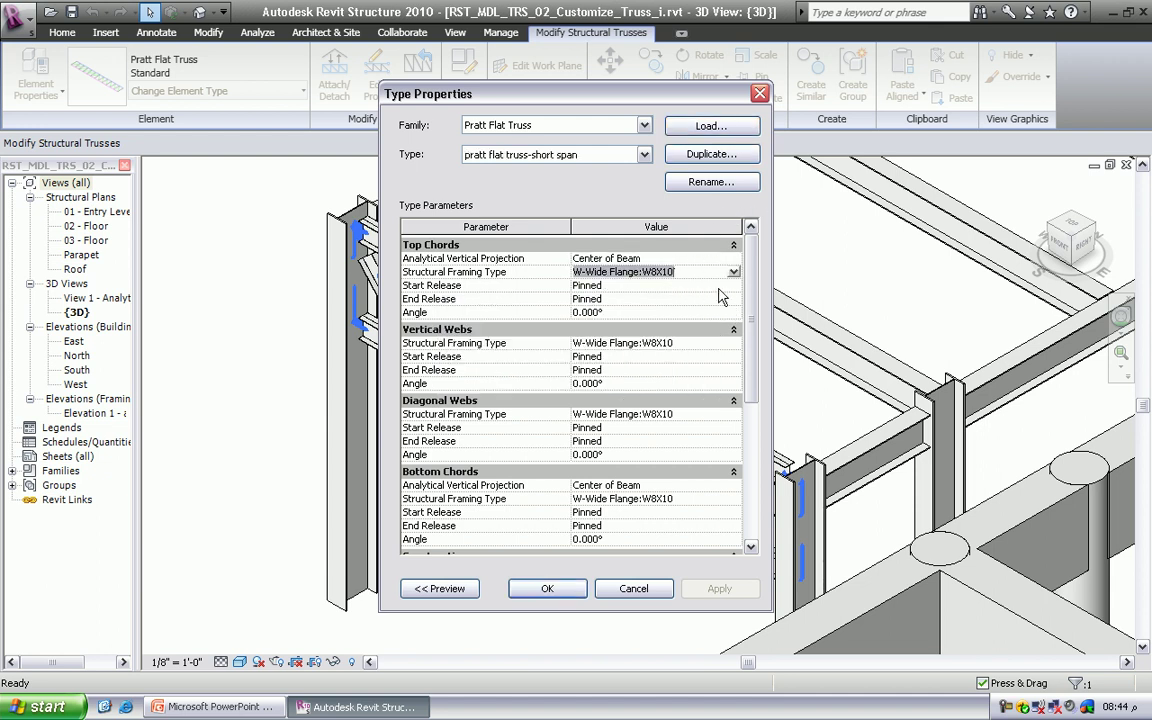
left_click(734, 272)
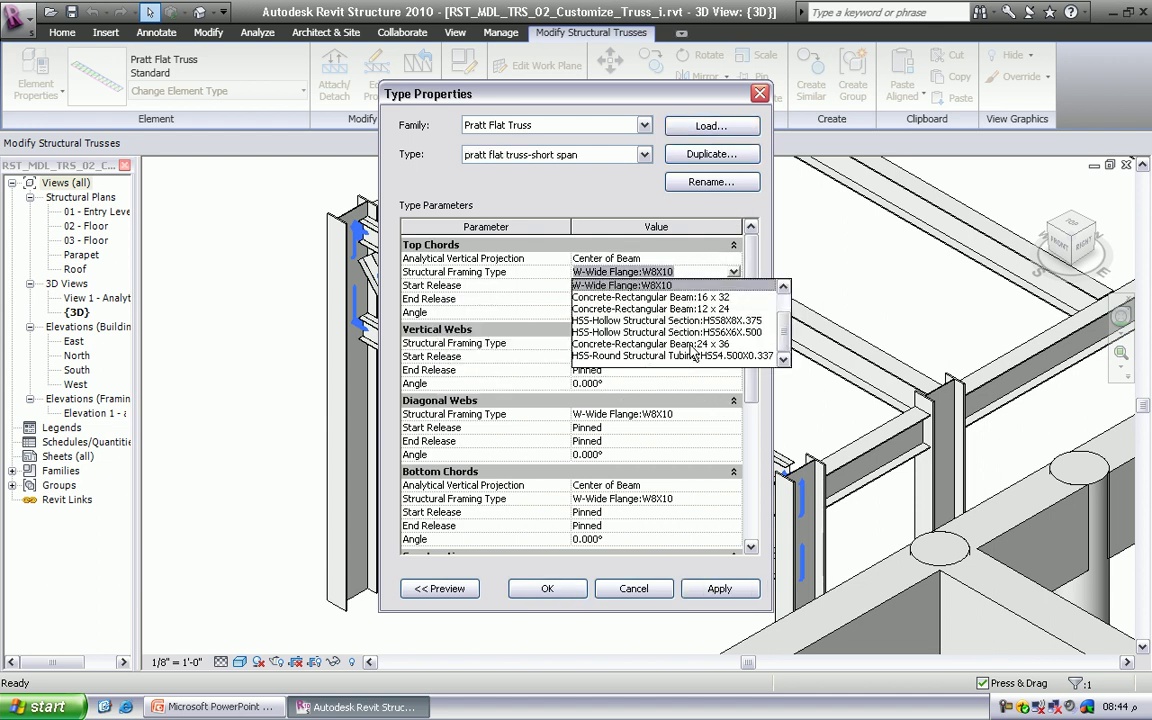
left_click(630, 356)
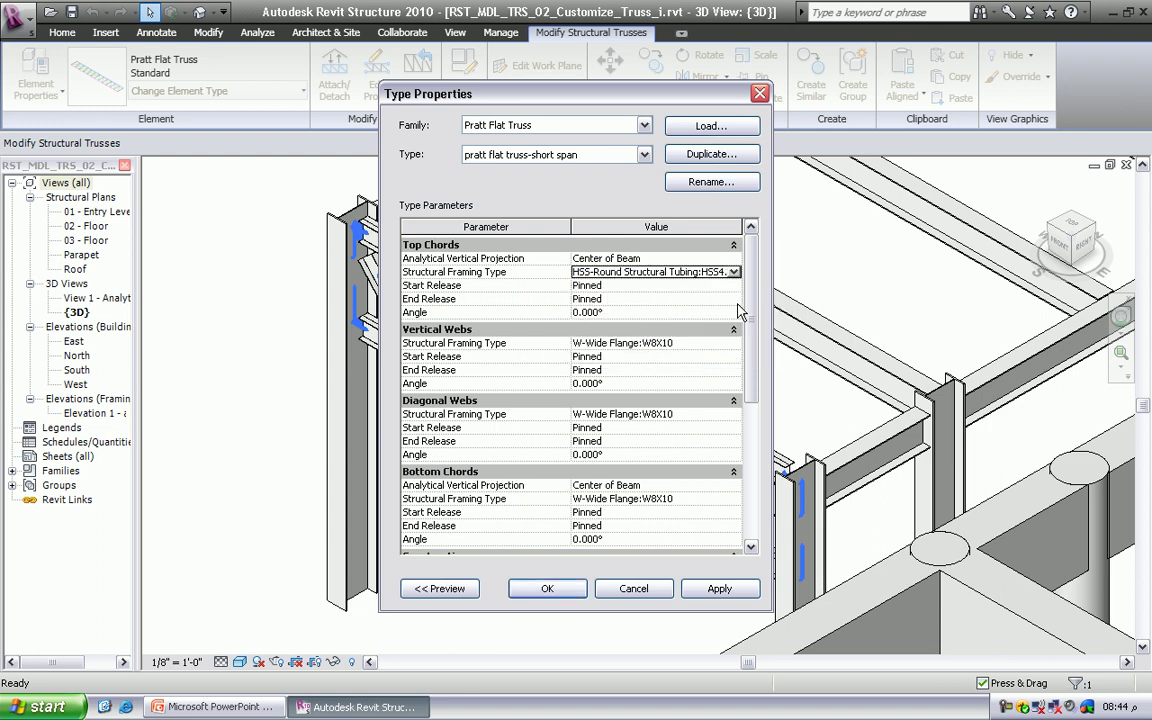
left_click(715, 343)
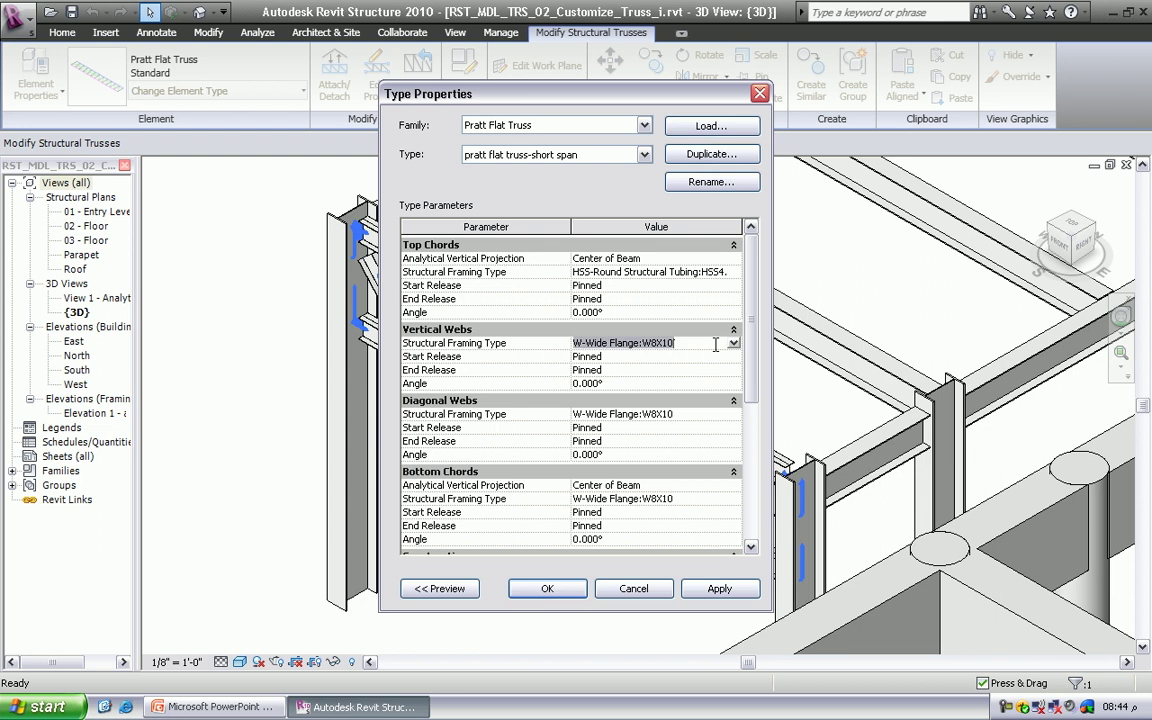
left_click(734, 344)
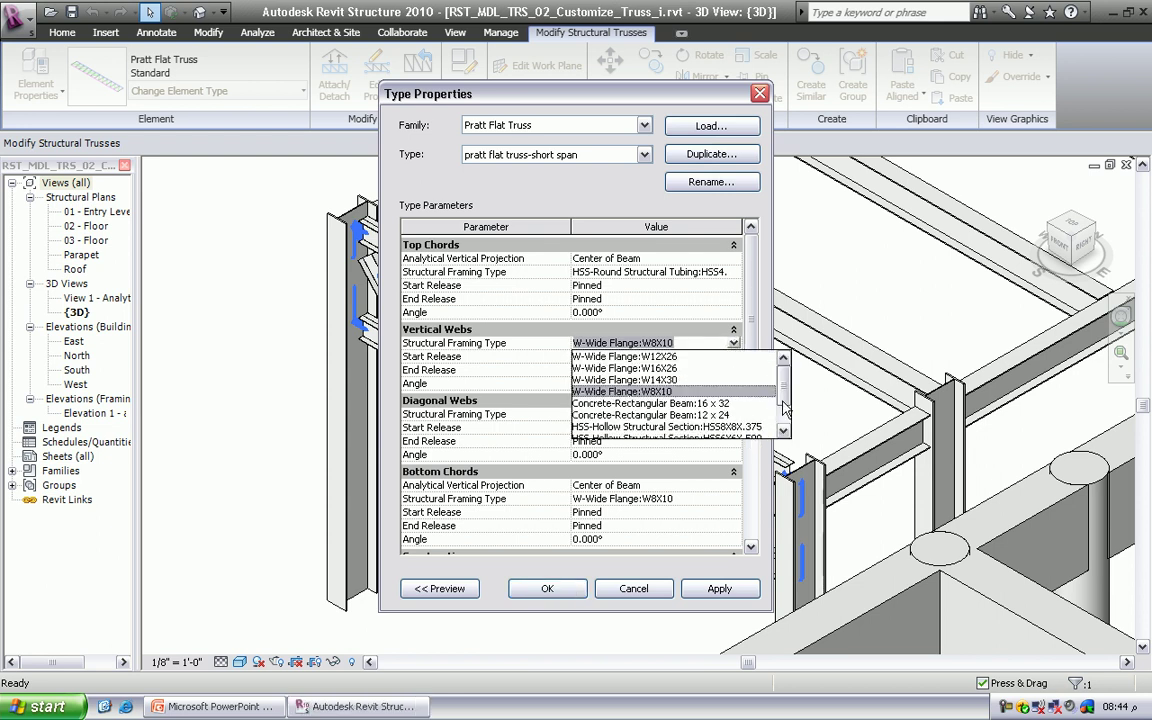
scroll(716, 379, "down", 1)
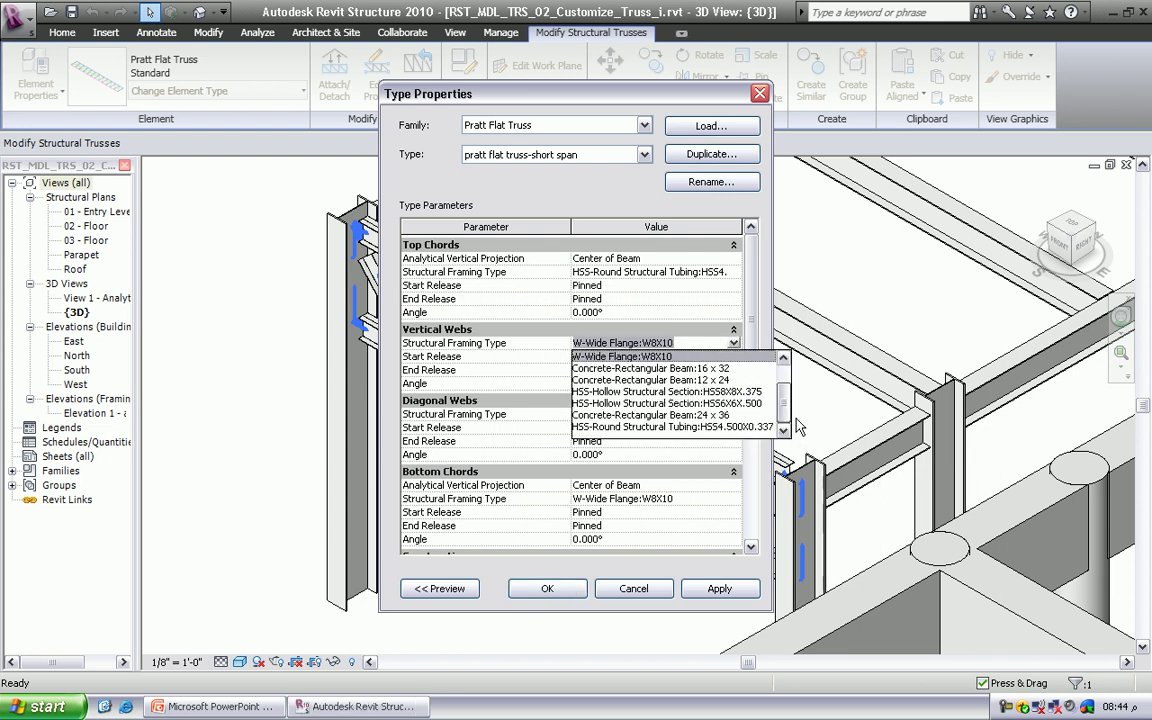
left_click(724, 428)
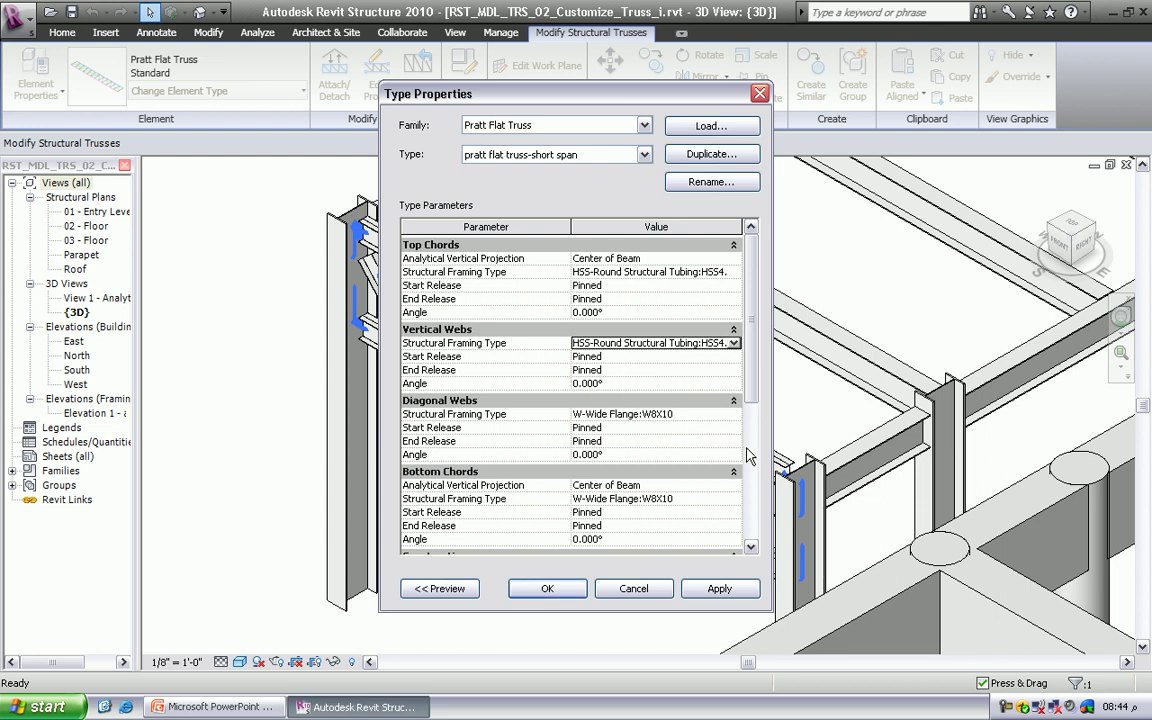
Set the diagonal webs and bottom chords to HSS-Round Structural Tubing and apply the type changes.
left_click(713, 416)
left_click(710, 414)
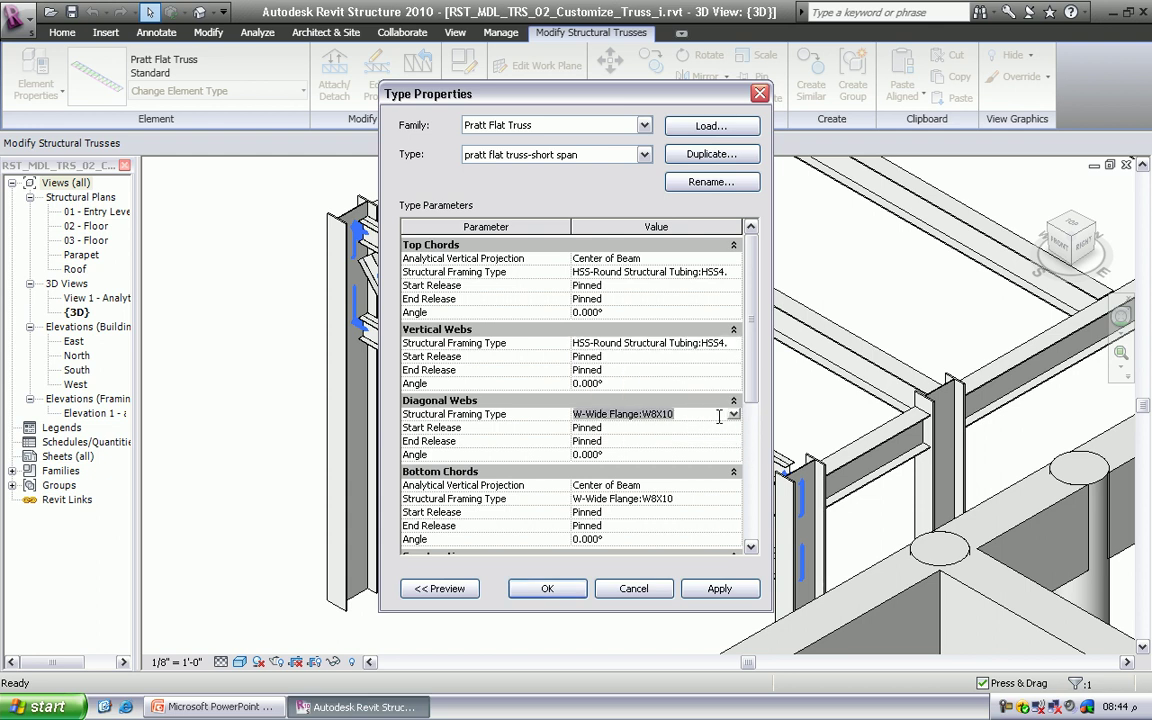
left_click(733, 413)
scroll(648, 505, "down", 1)
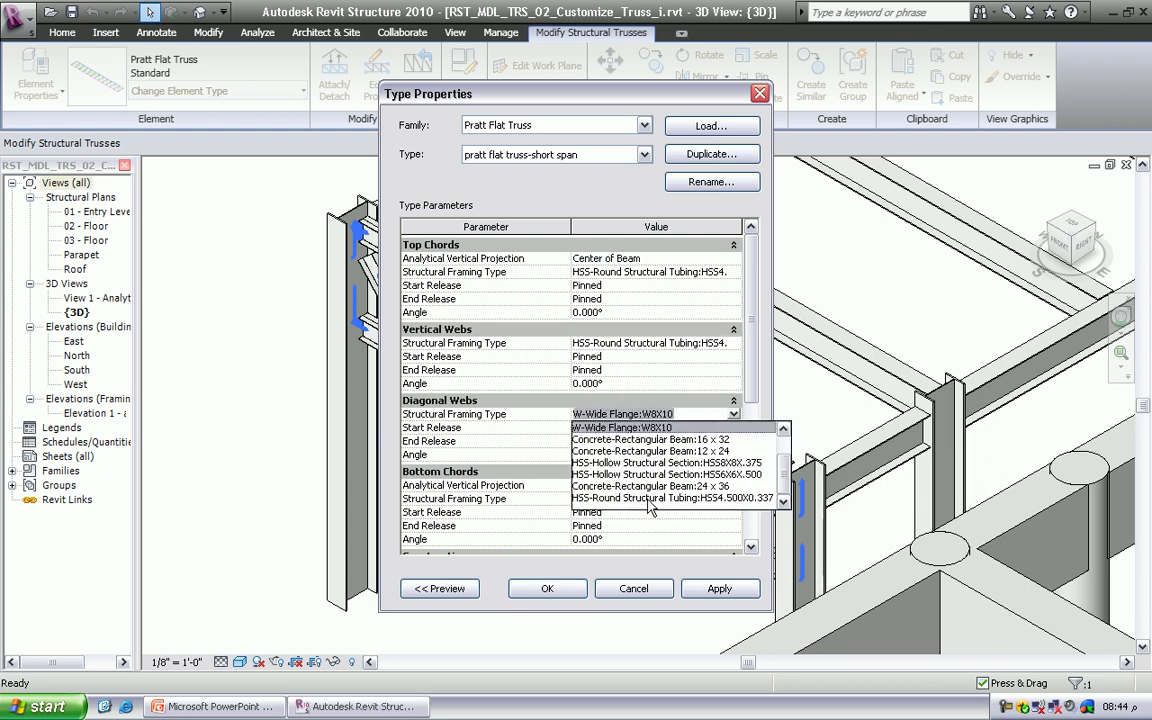
left_click(648, 499)
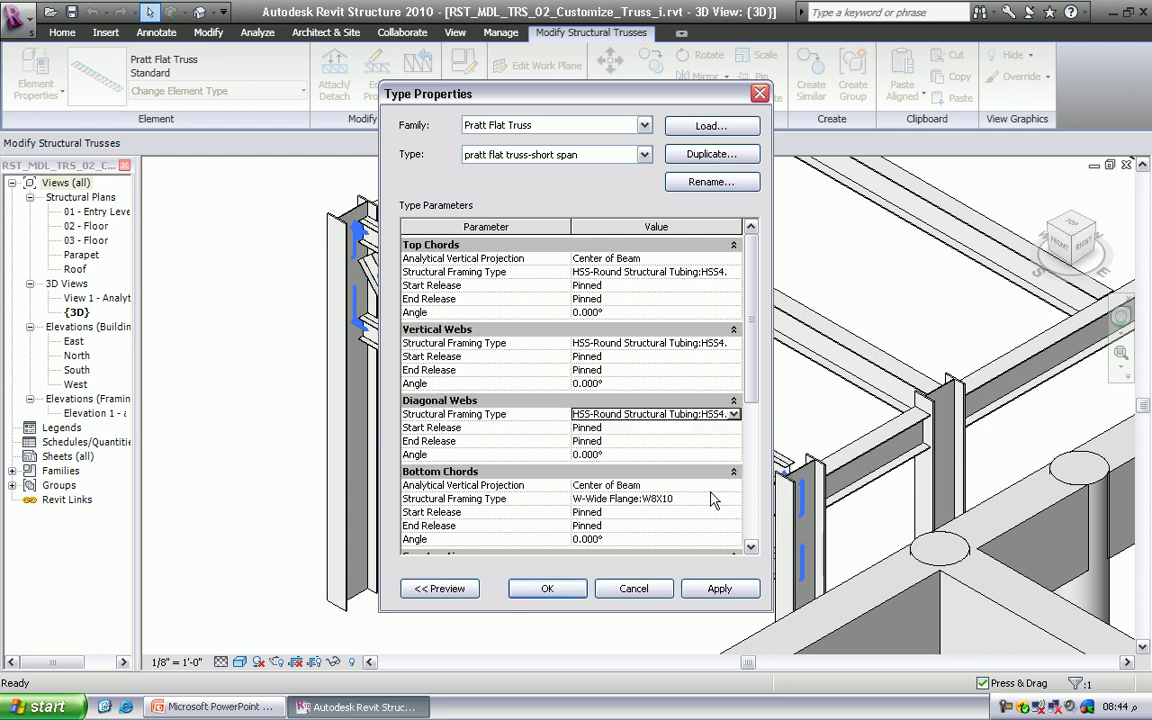
left_click(711, 496)
left_click(733, 498)
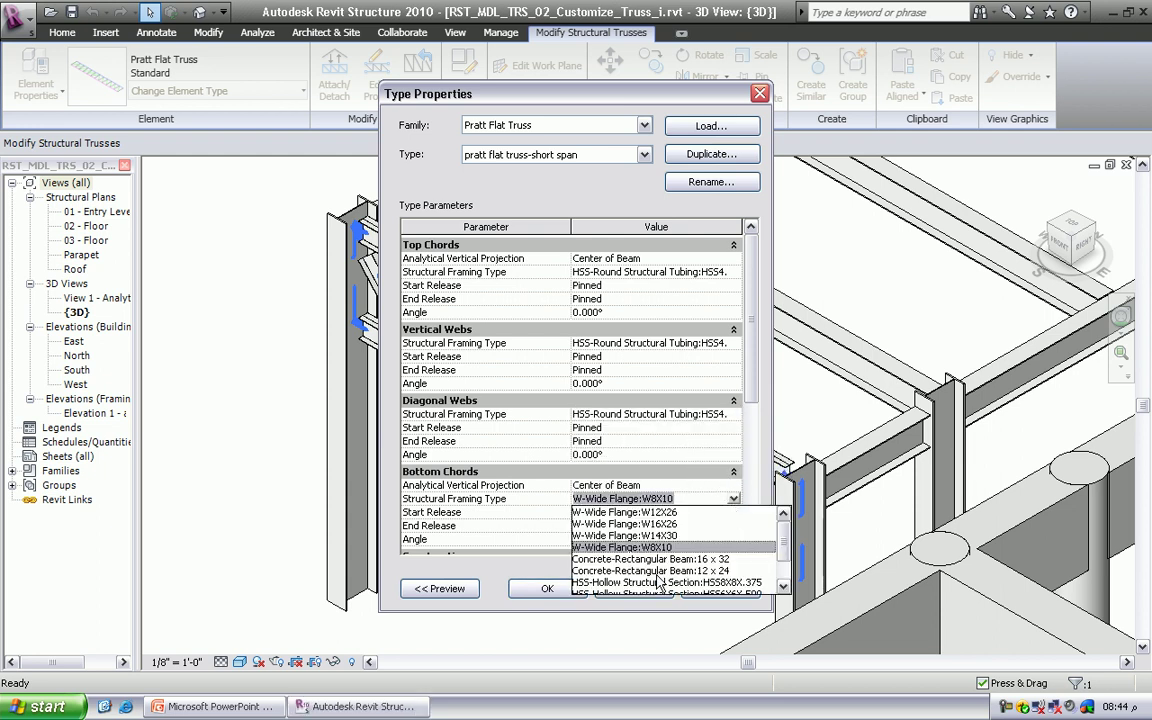
scroll(650, 560, "down", 1)
left_click(652, 583)
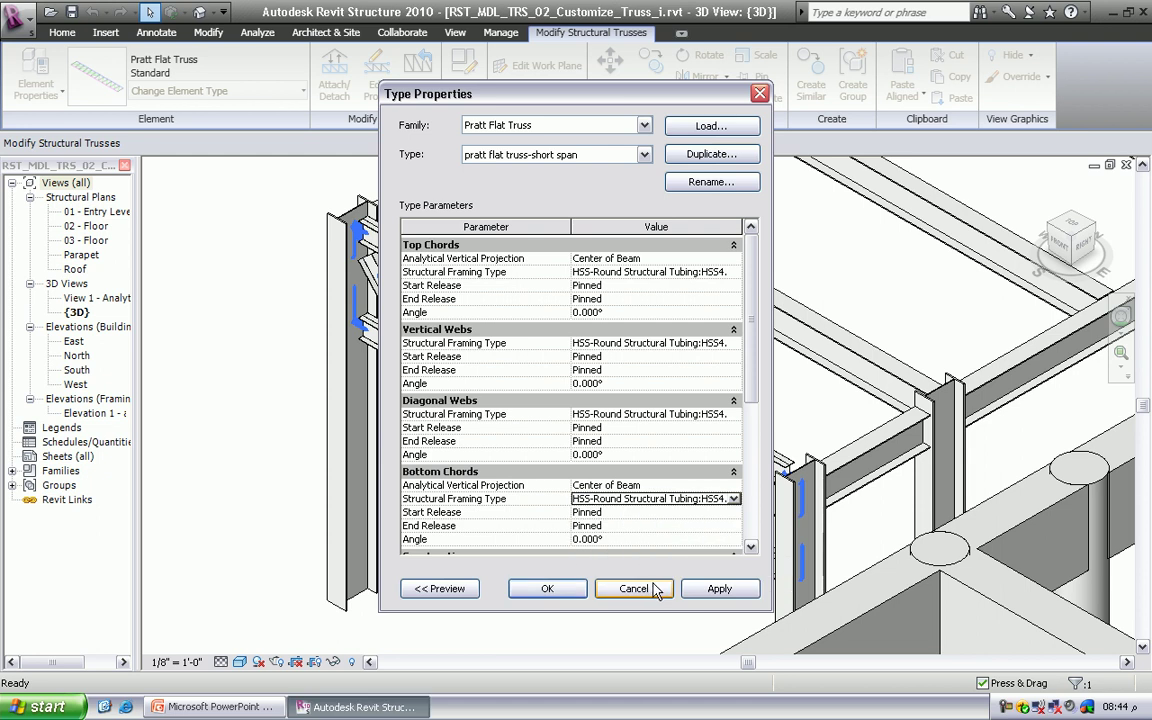
scroll(575, 512, "down", 4)
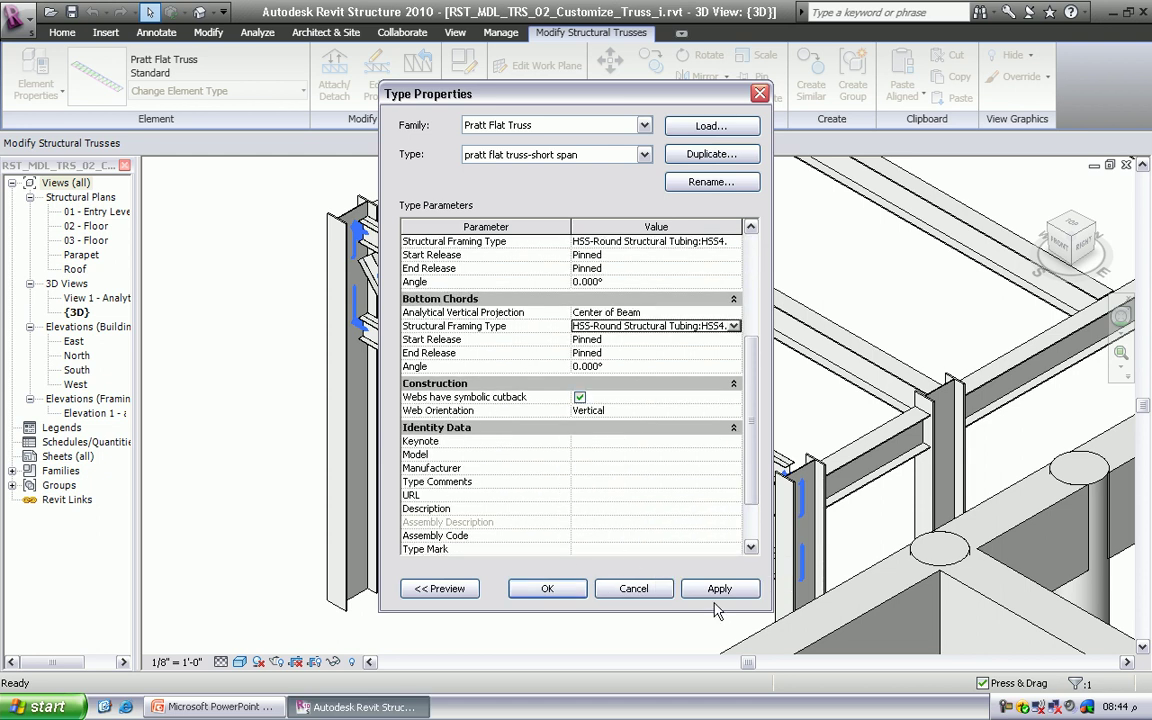
left_click(566, 598)
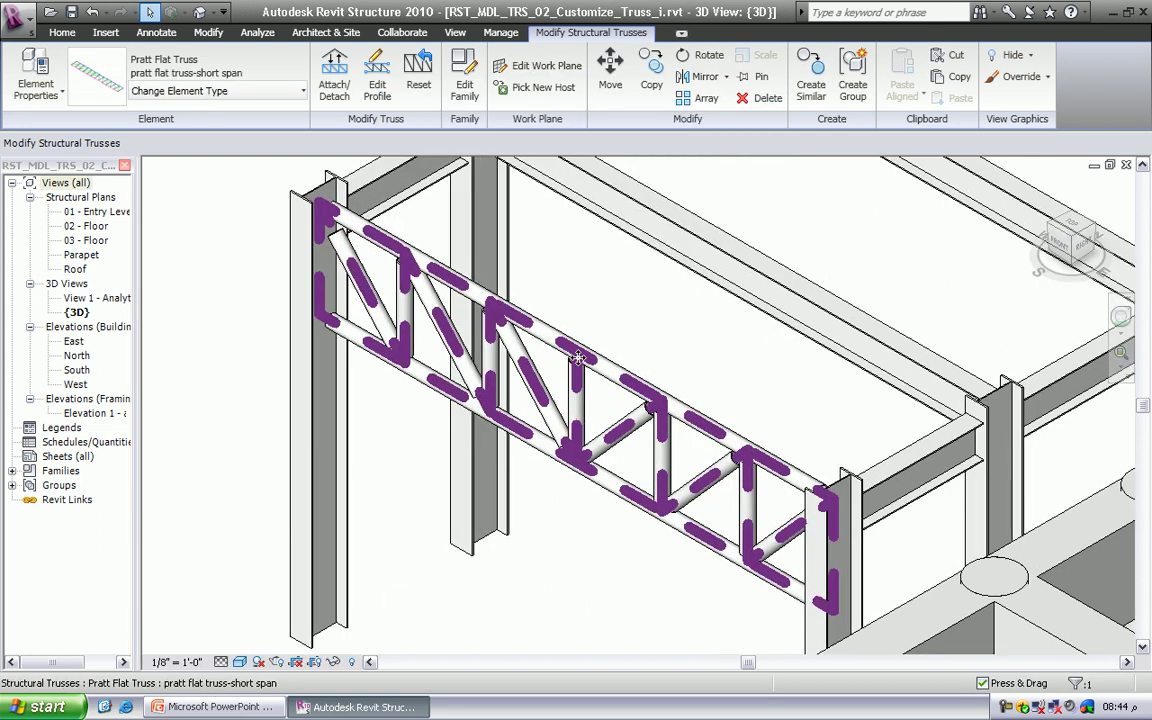
Edit the truss profile for the bottom chord using the Start-End-Radius Arc tool.
scroll(578, 357, "up", 3)
scroll(660, 430, "down", 2)
scroll(683, 430, "down", 1)
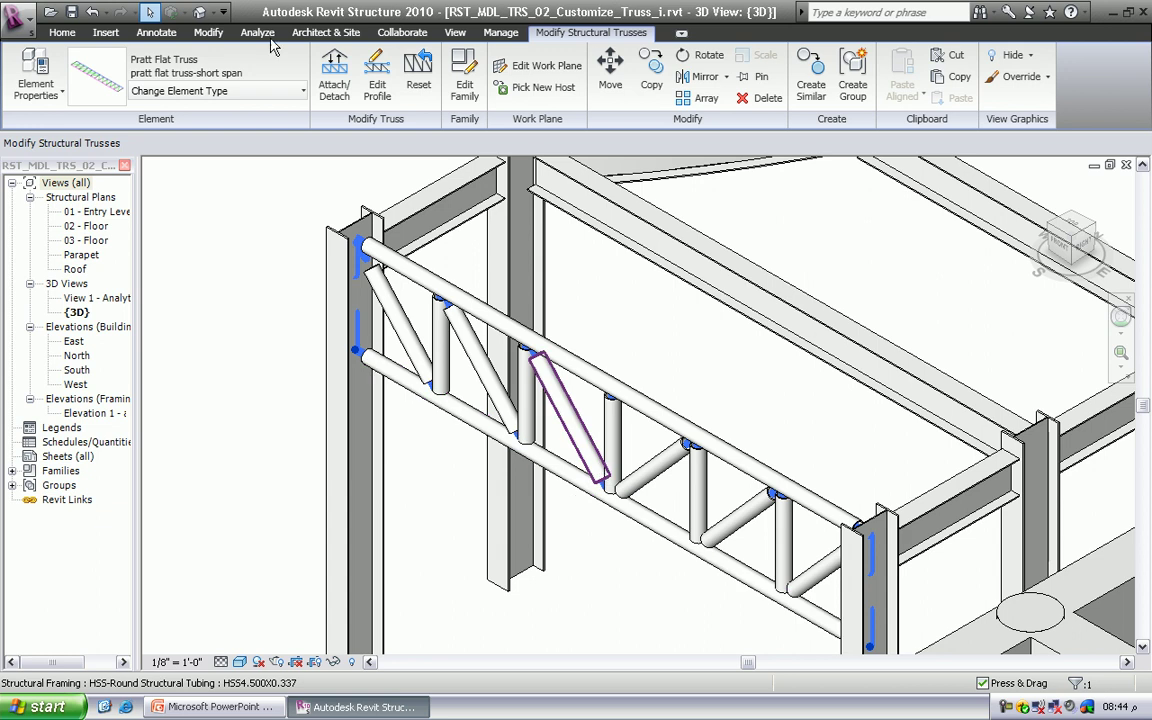
left_click(380, 88)
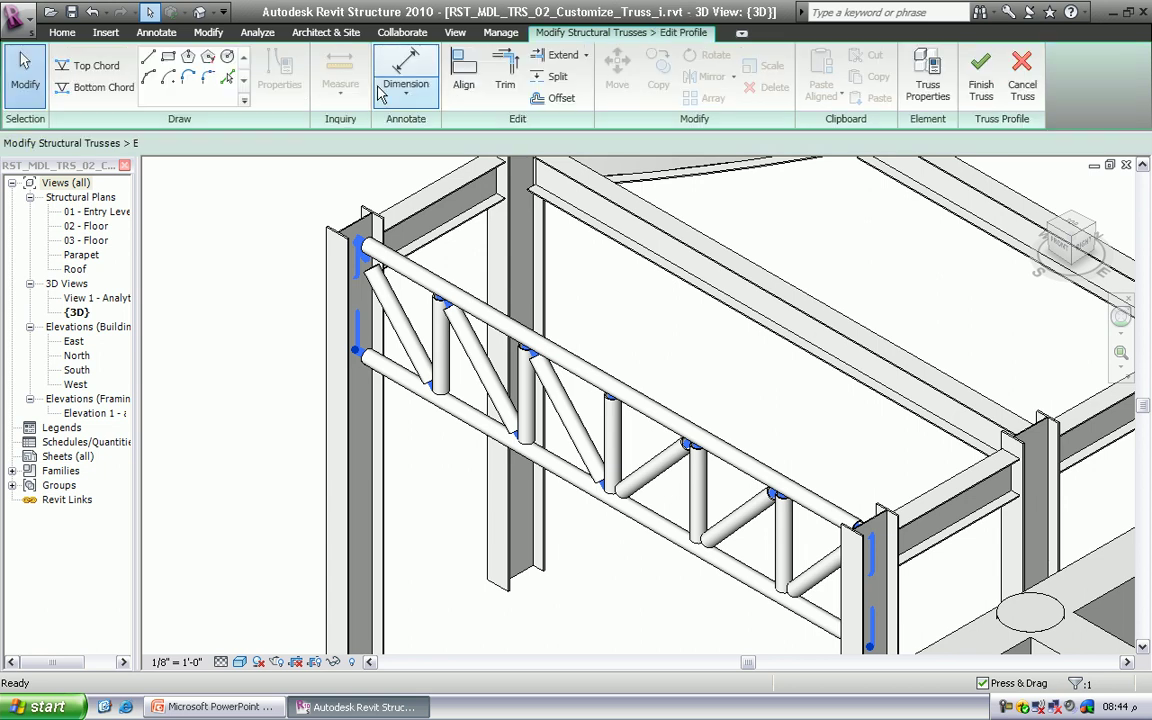
left_click(90, 87)
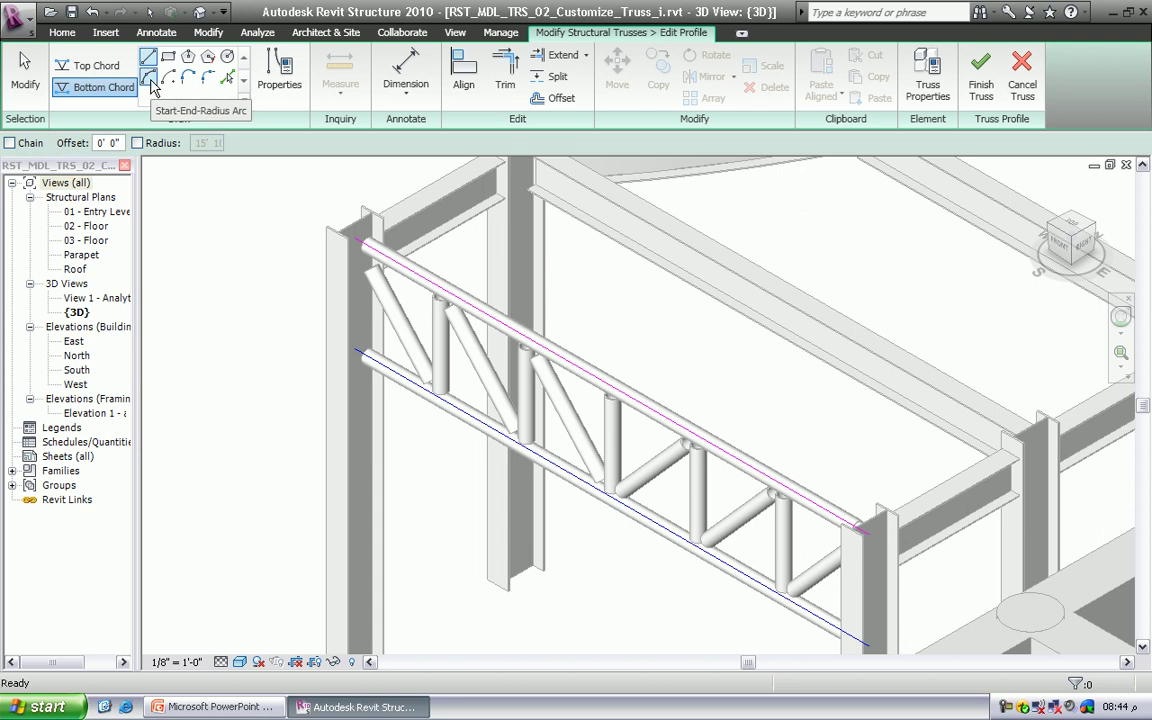
left_click(150, 82)
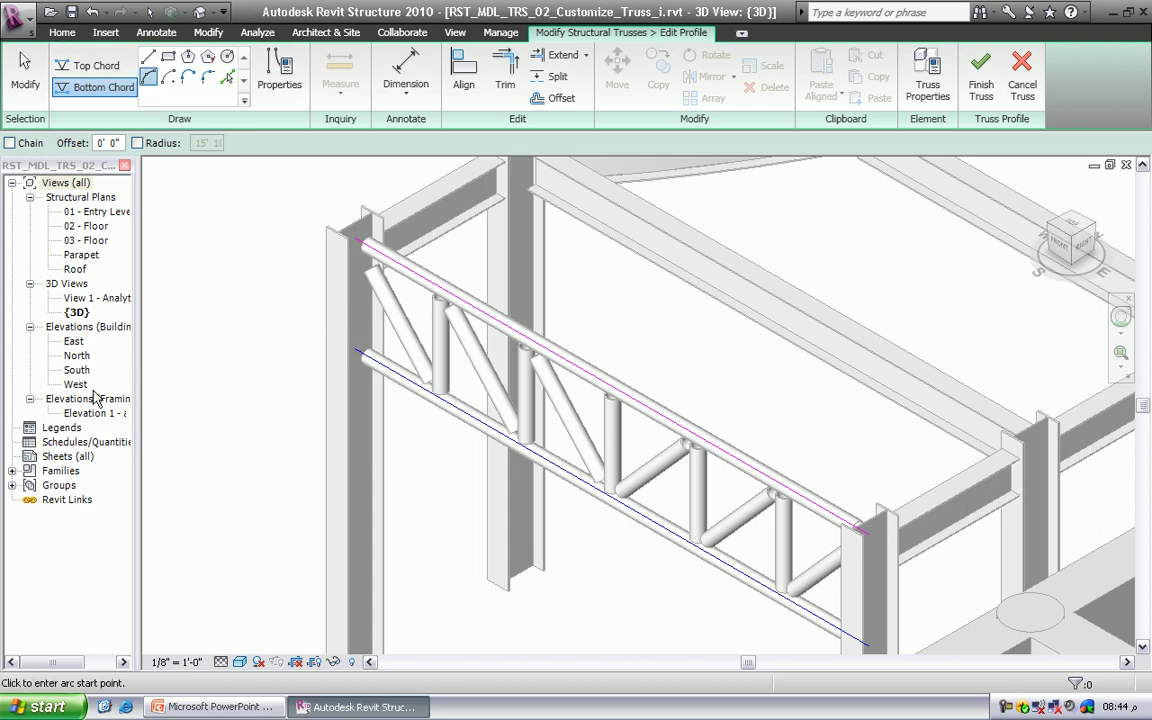
In the framing elevation, select and remove the straight bottom chord line.
double_click(88, 413)
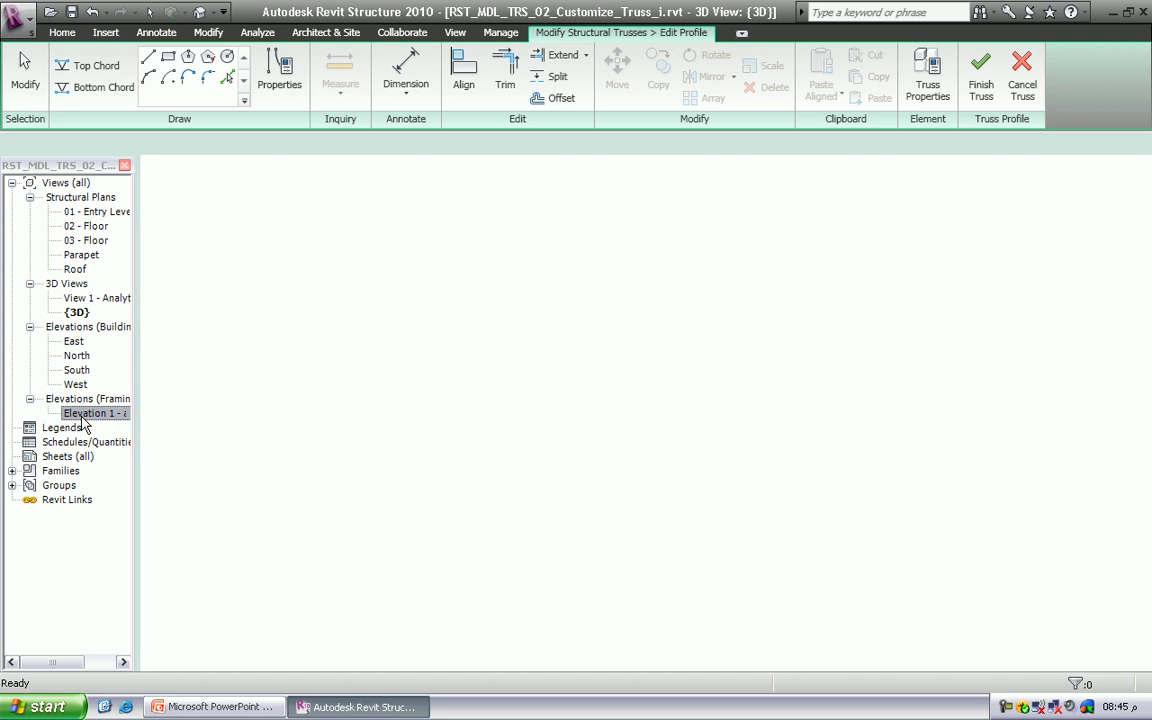
scroll(296, 468, "up", 3)
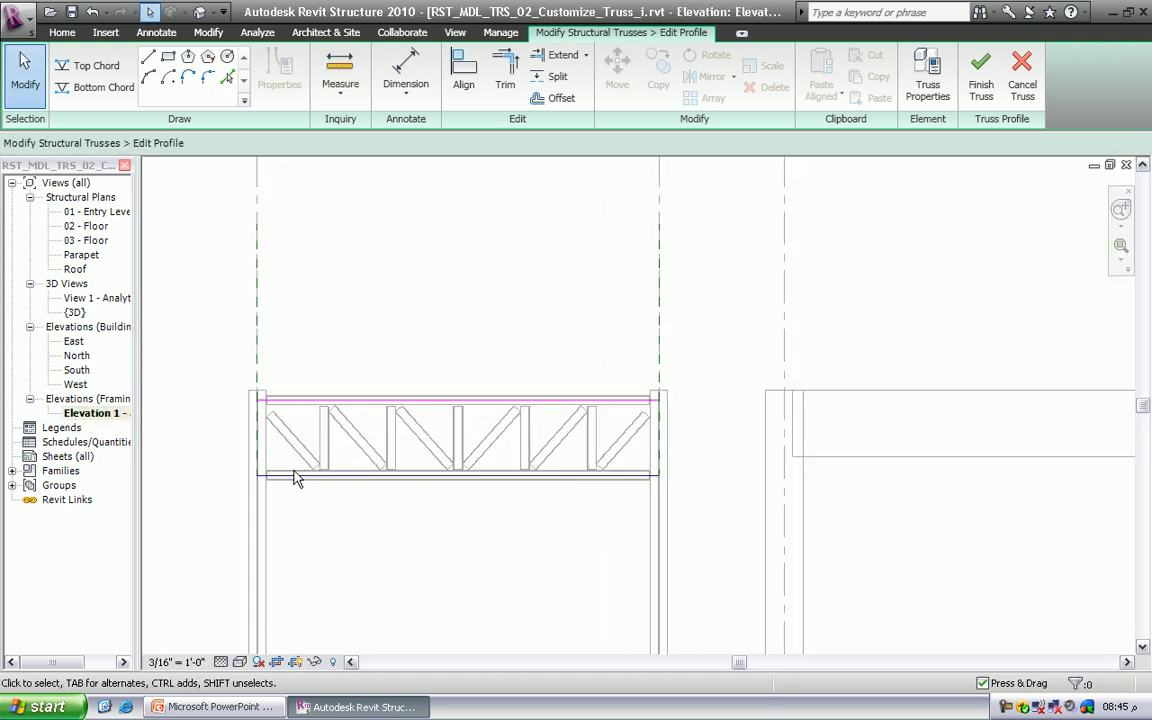
left_click(306, 485)
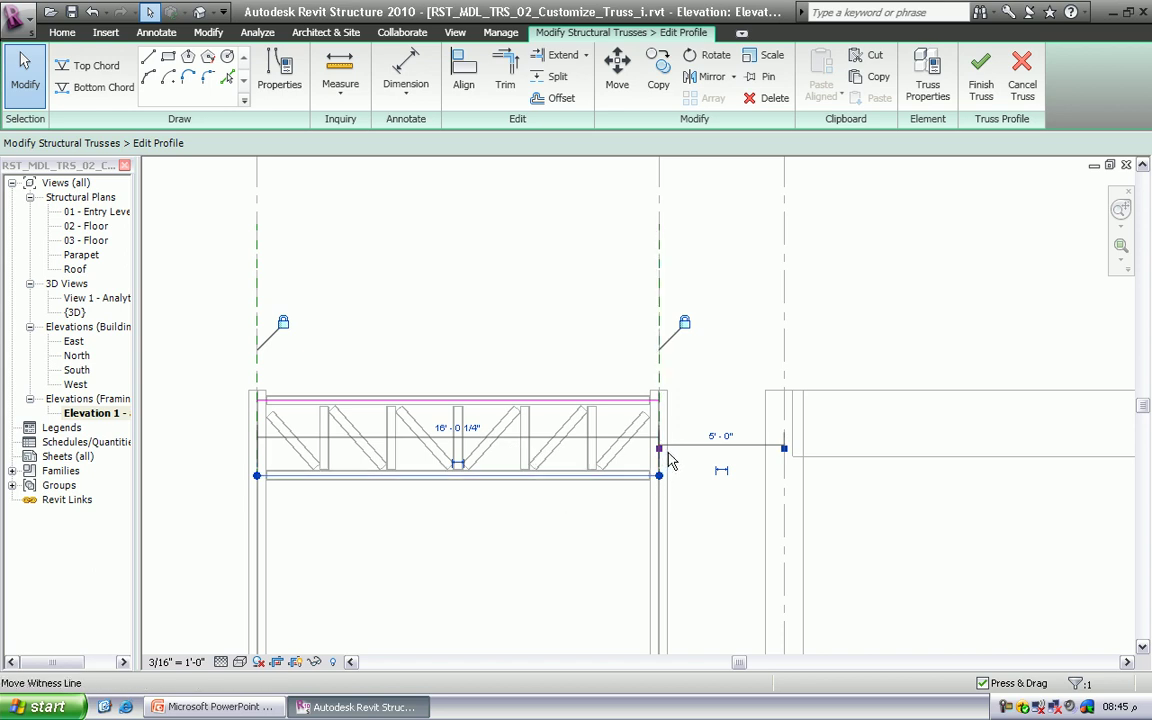
key("Escape")
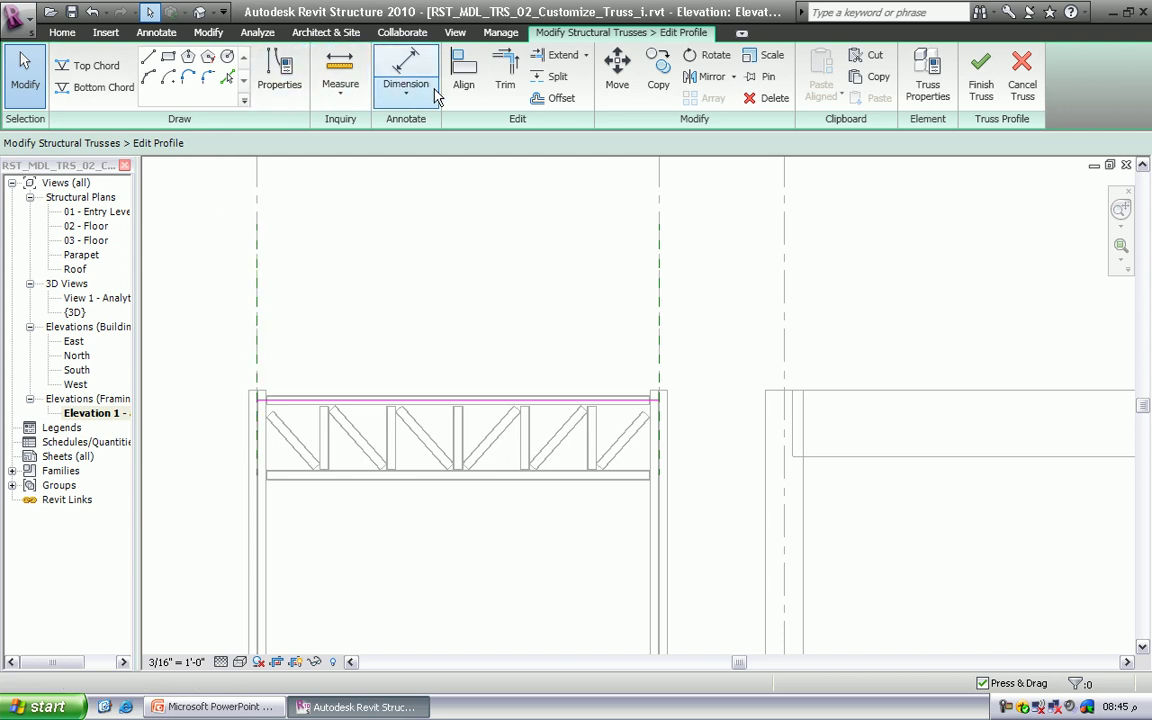
Draw a fixed-radius upward arc between the chord ends as the bottom chord and finish the truss.
left_click(115, 86)
left_click(152, 79)
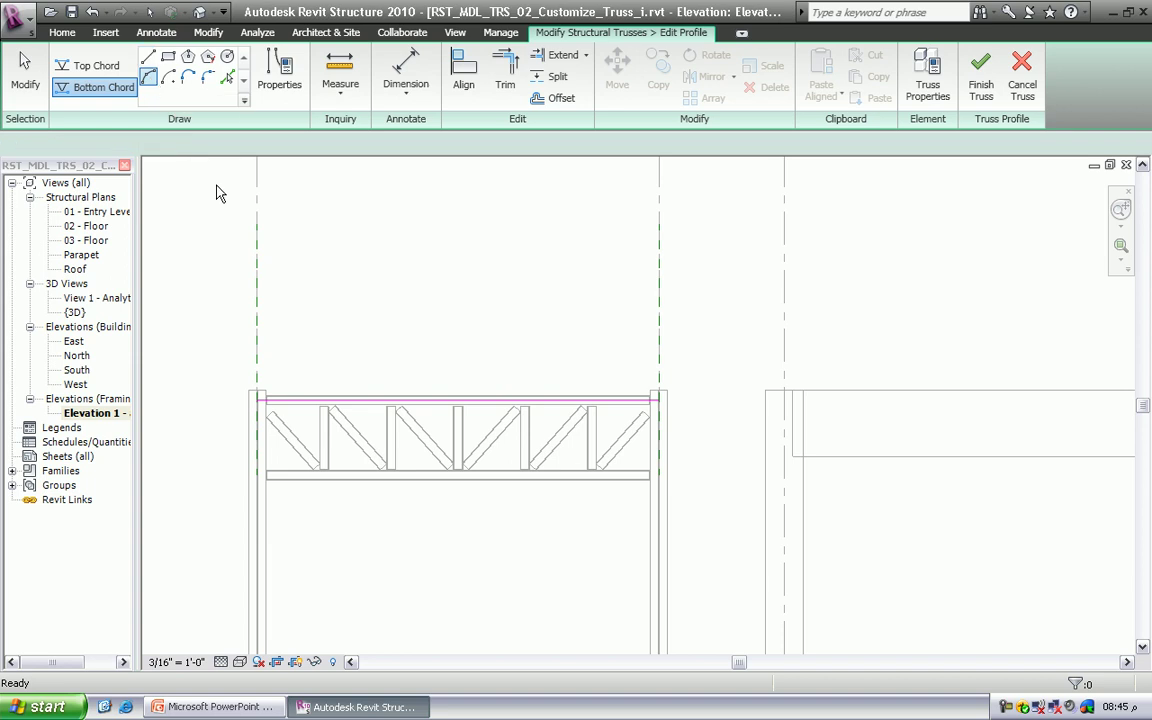
left_click(258, 476)
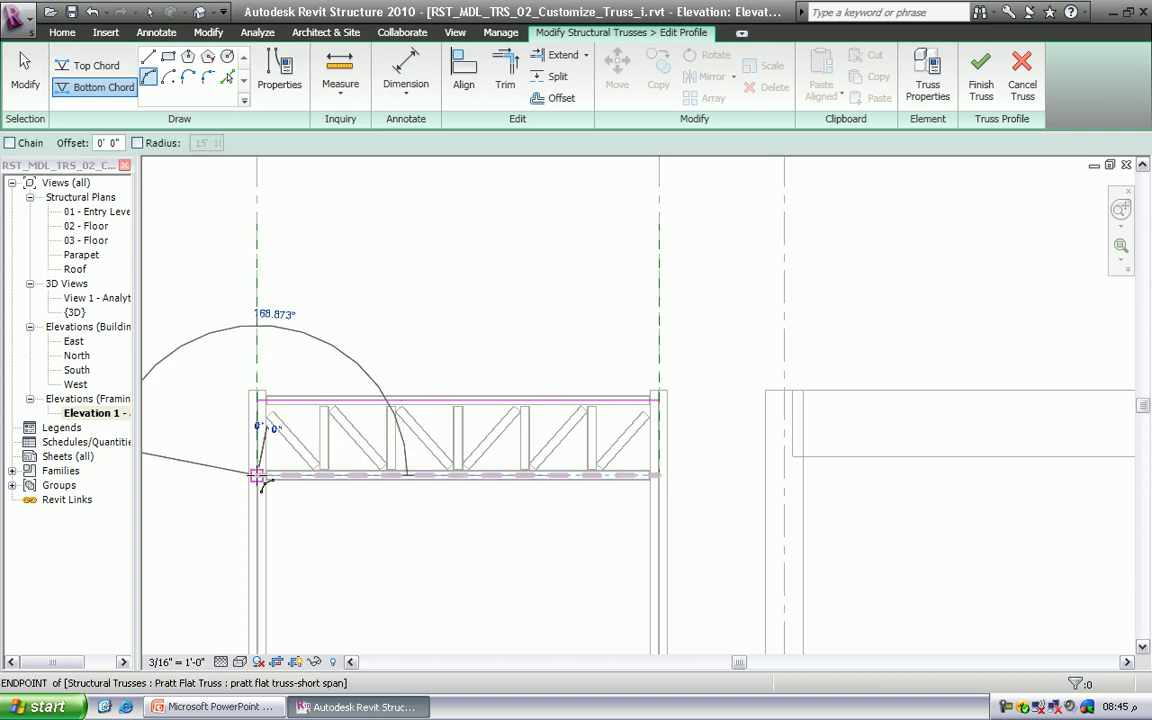
left_click(659, 476)
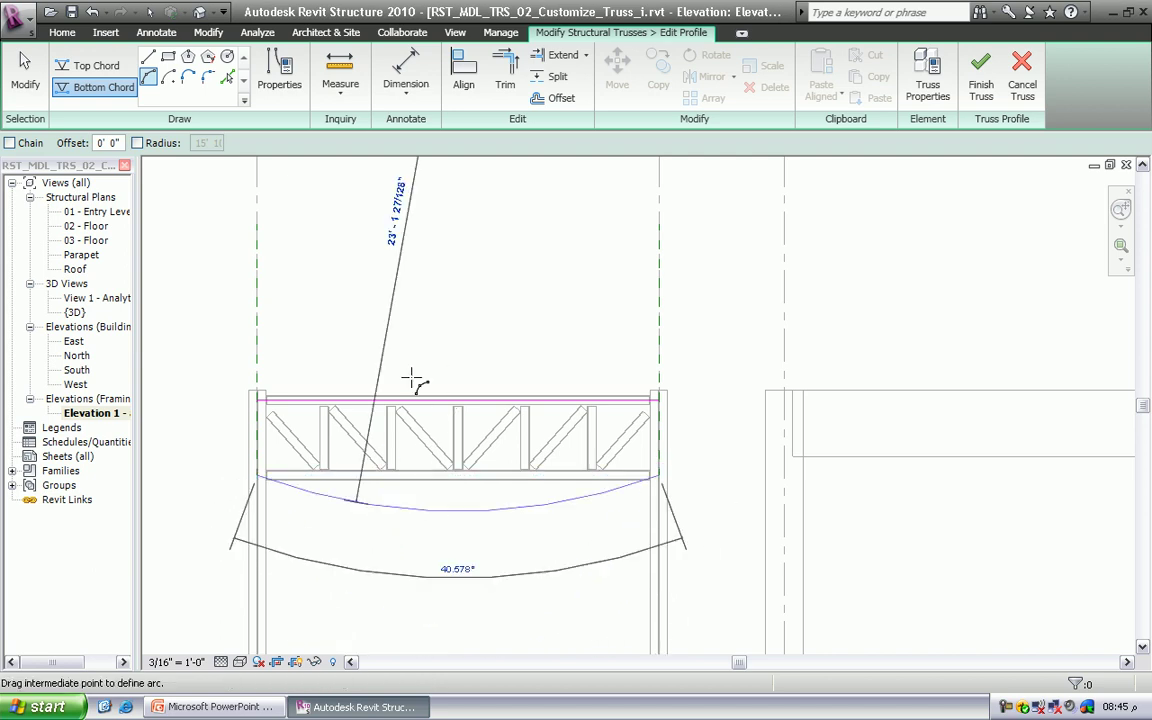
left_click(137, 143)
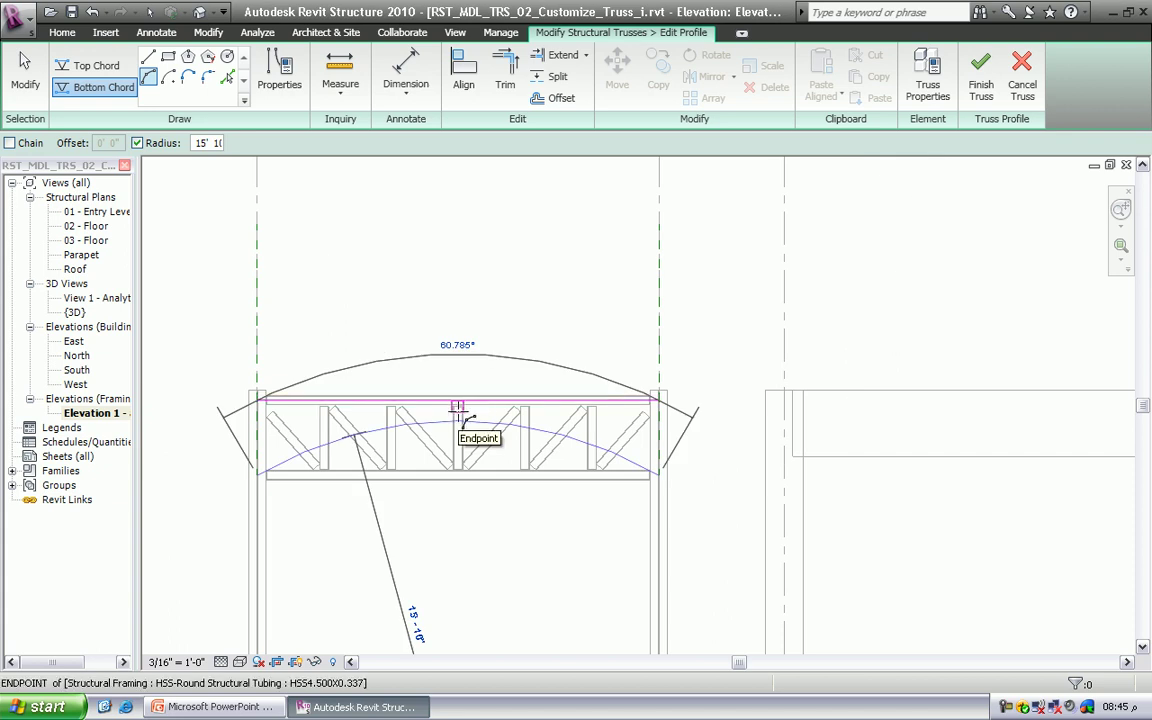
left_click(459, 410)
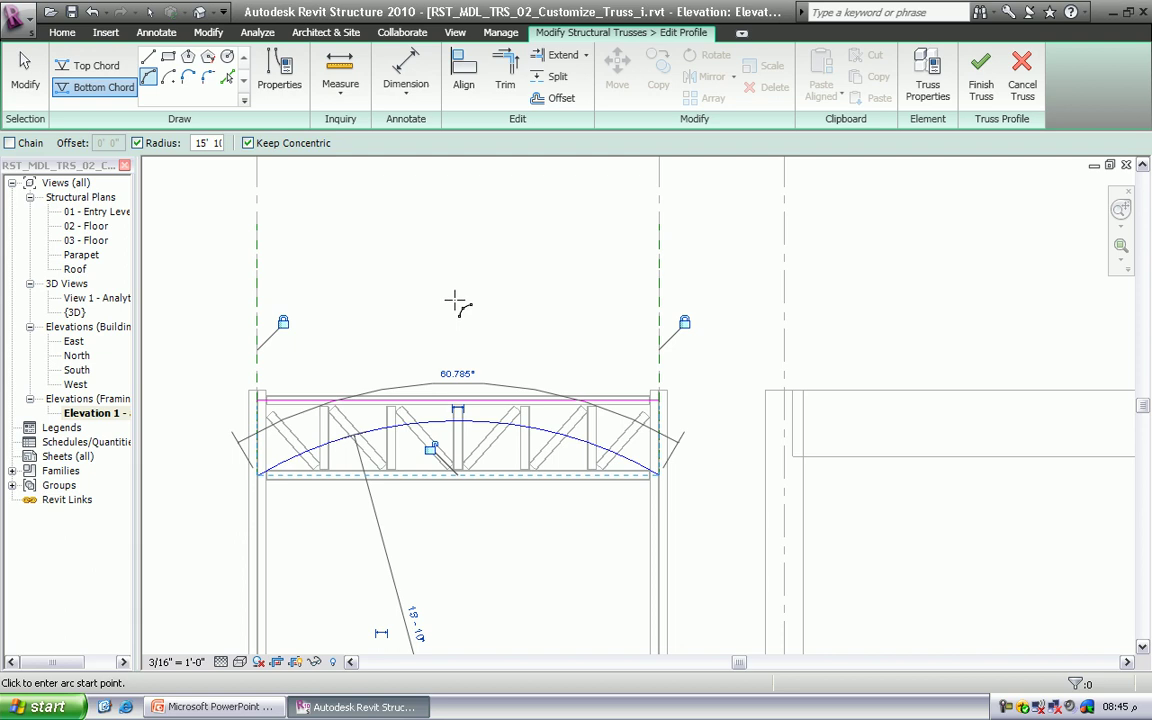
left_click(977, 90)
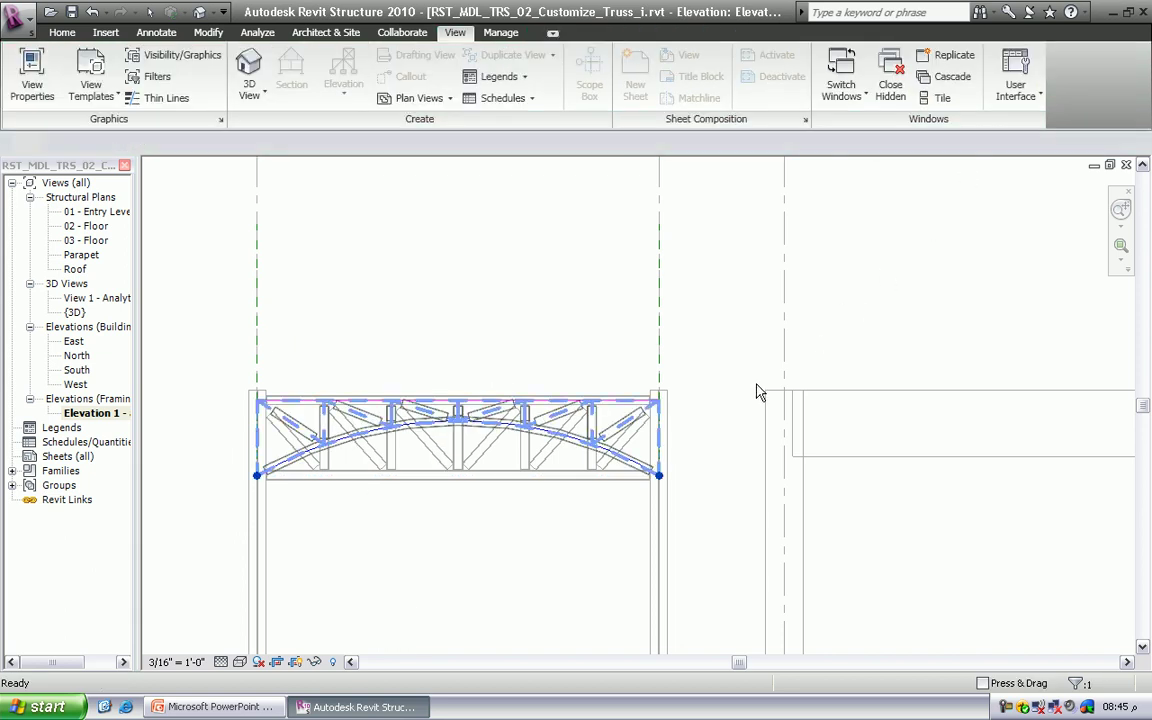
Scroll to locate the arched truss in the 02 - Floor structural plan.
scroll(620, 432, "up", 3)
scroll(650, 425, "up", 2)
scroll(665, 422, "down", 3)
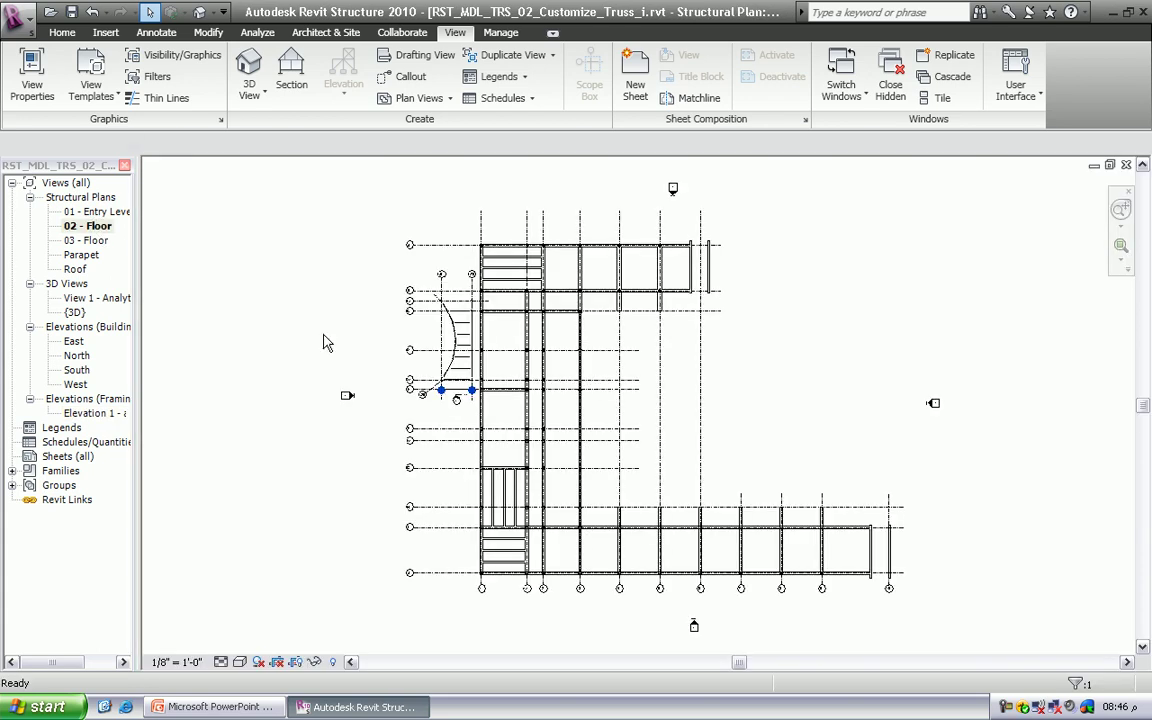
Copy the arched truss from grid line E onto grid line B.1.
left_click(437, 375)
scroll(437, 375, "up", 5)
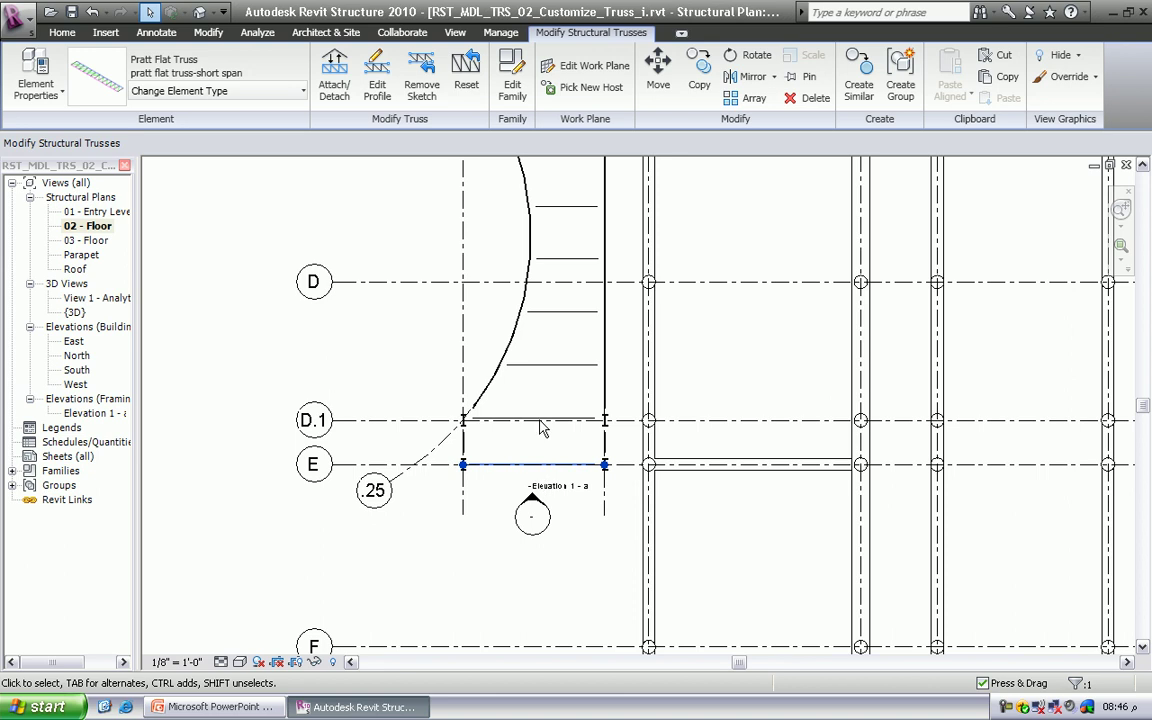
scroll(540, 428, "down", 2)
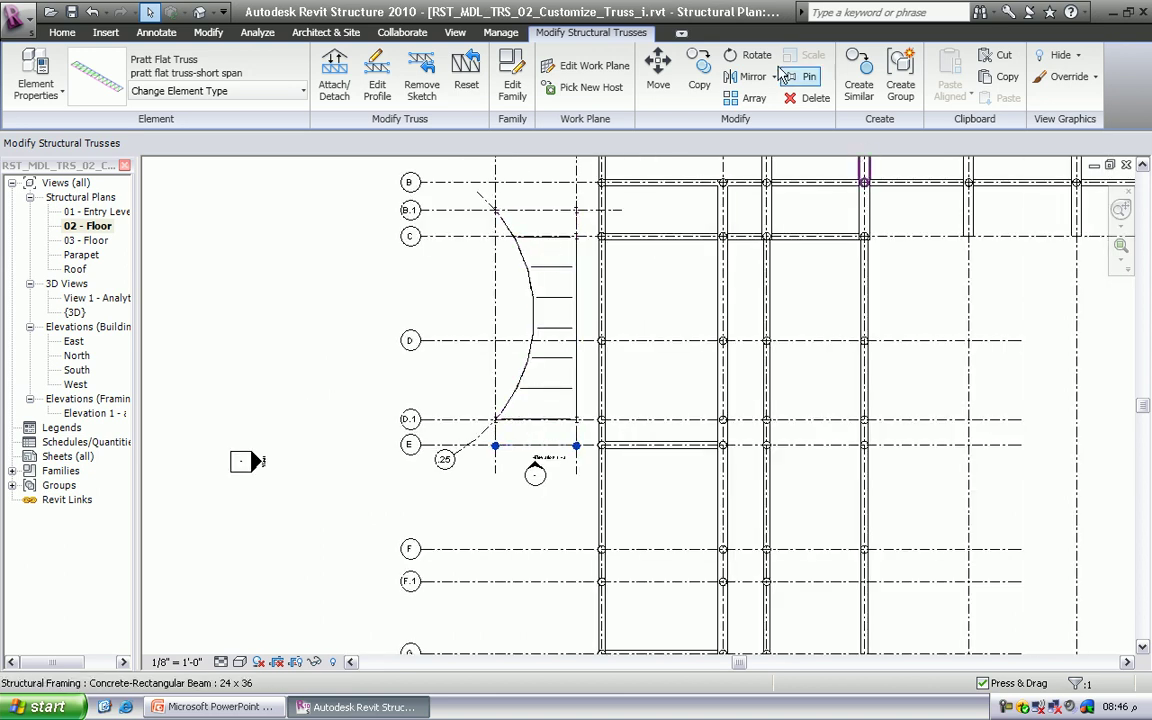
left_click(708, 80)
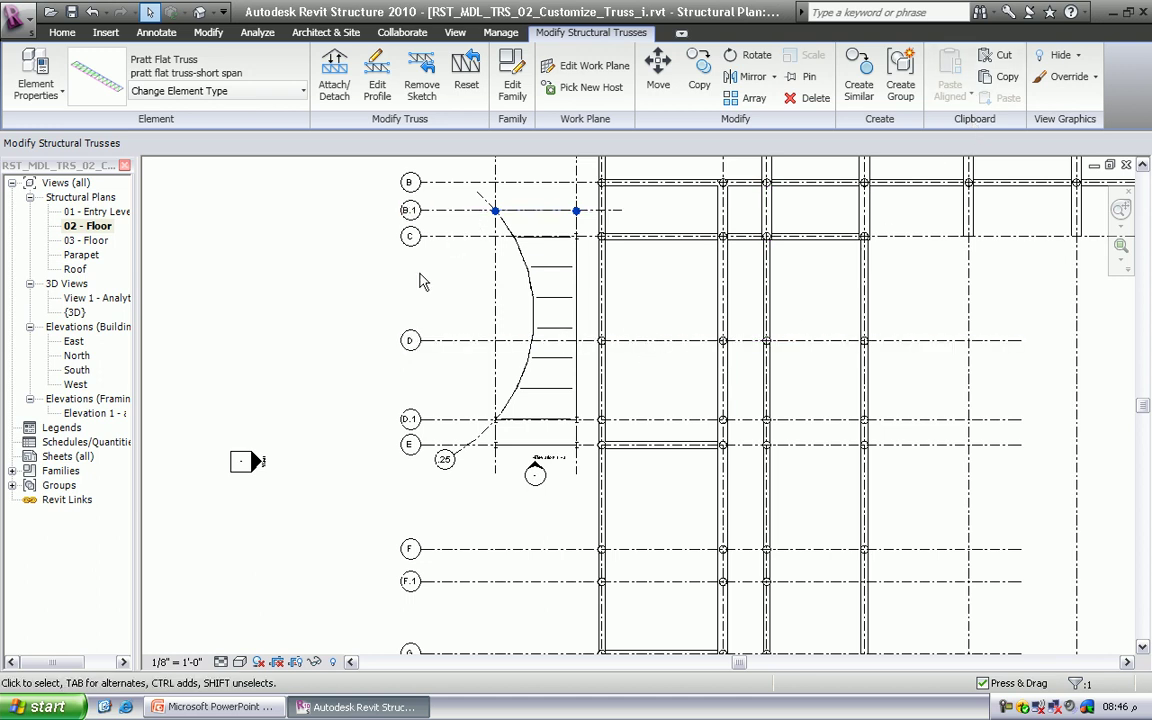
key("Escape")
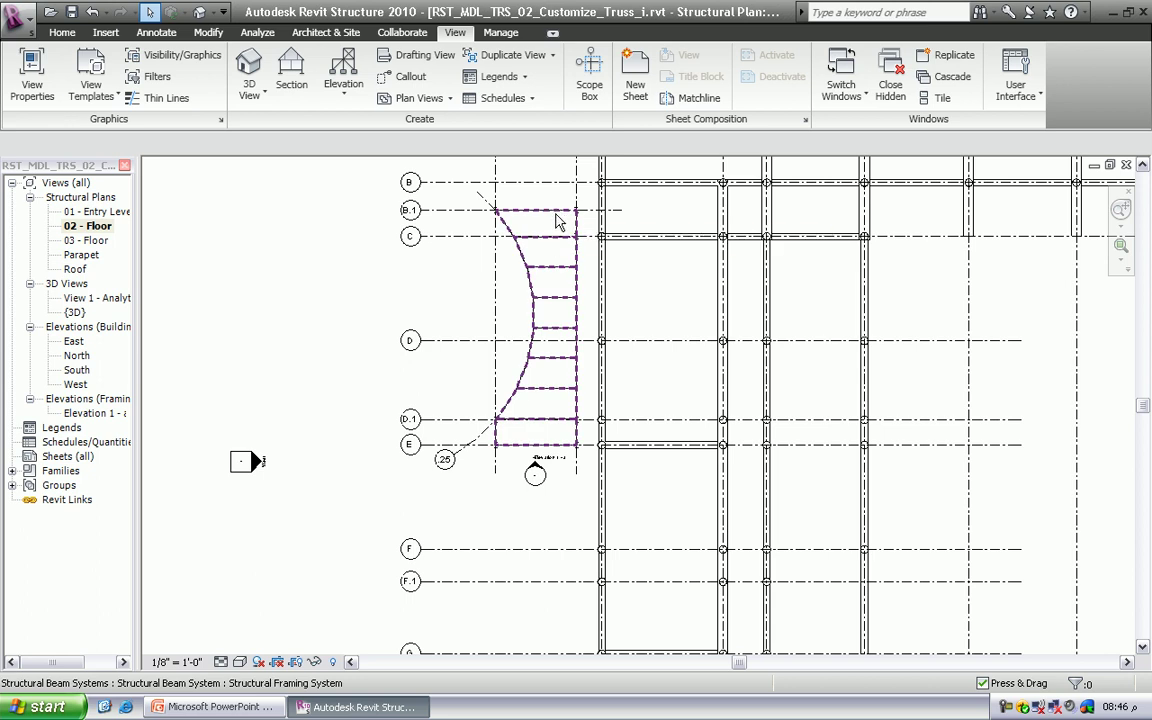
Open the {3D} view and orbit, zoom and pan to frame both arched tubular trusses.
double_click(74, 313)
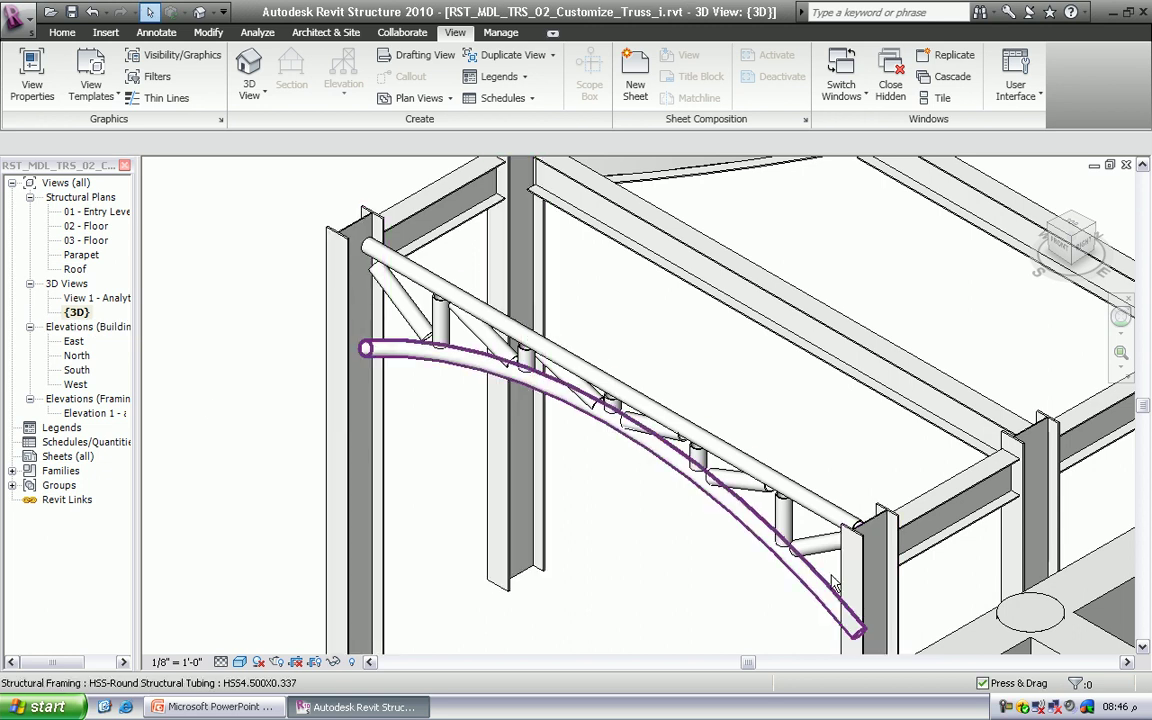
scroll(800, 560, "down", 2)
scroll(760, 535, "down", 2)
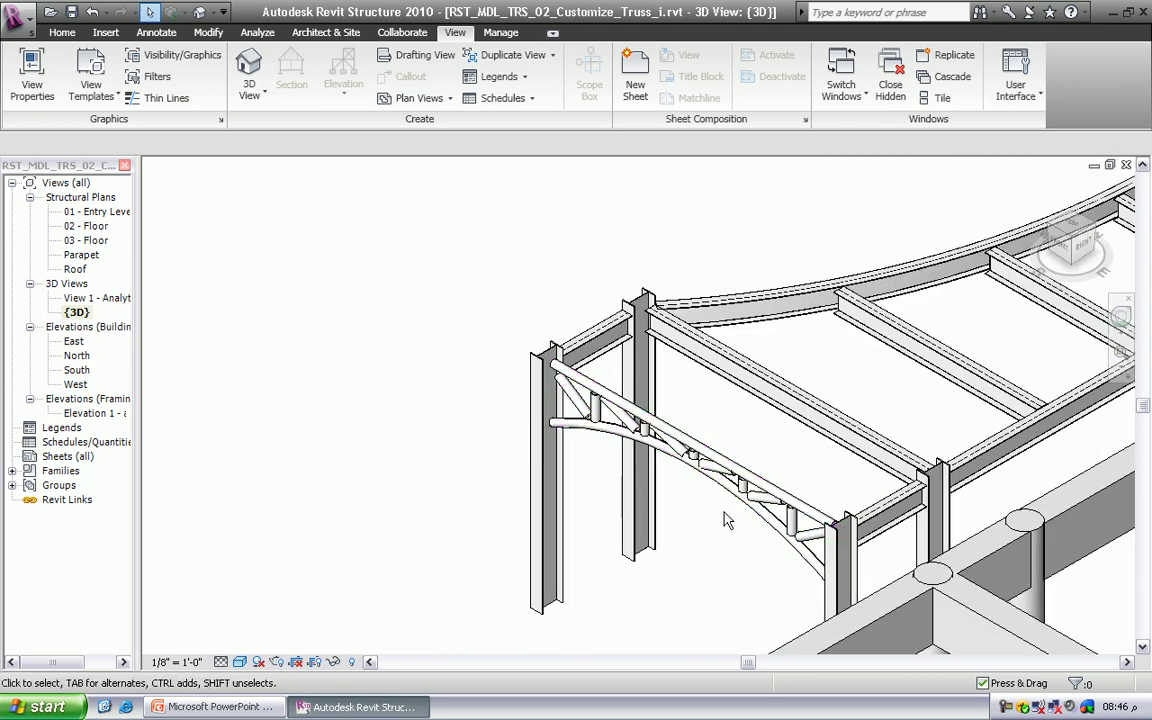
scroll(840, 375, "down", 1)
scroll(975, 385, "down", 1)
mouse_move(975, 385)
middle_mouse_down("shift")
mouse_move(579, 501)
mouse_move(527, 501)
mouse_move(686, 505)
middle_mouse_up("shift")
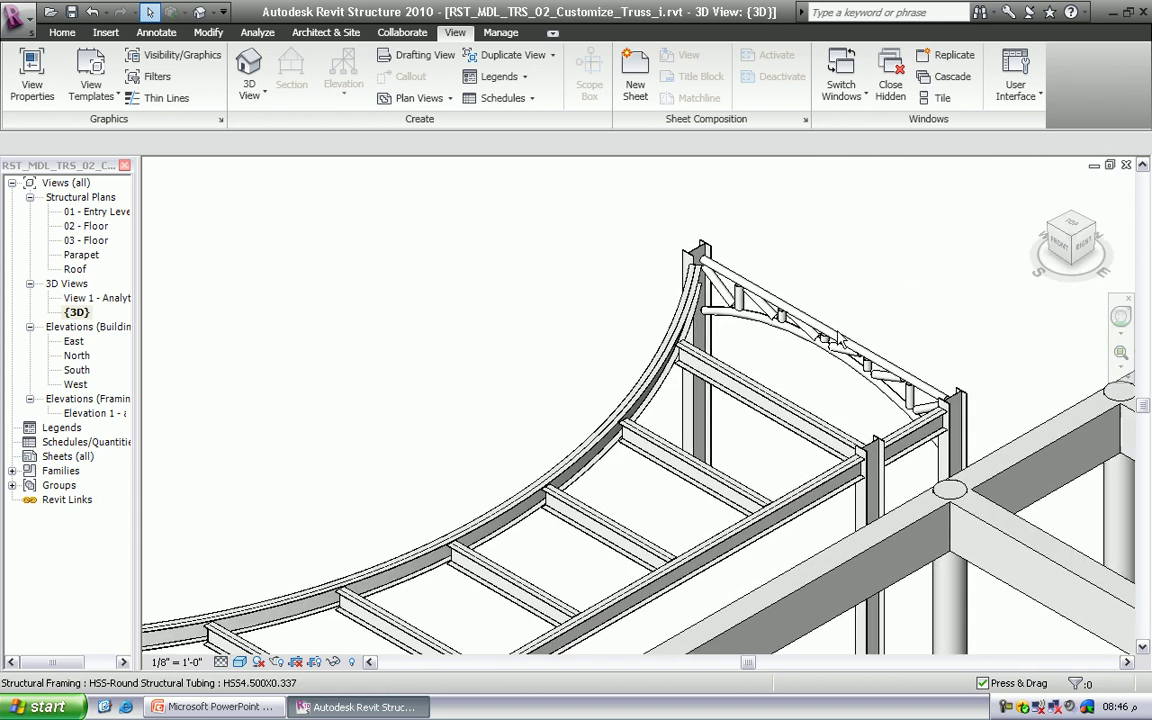
scroll(830, 280, "up", 1)
scroll(606, 268, "up", 1)
scroll(606, 268, "down", 1)
mouse_move(863, 255)
middle_mouse_down()
mouse_move(863, 331)
mouse_move(750, 280)
mouse_move(806, 396)
mouse_move(805, 368)
mouse_move(817, 365)
middle_mouse_up()
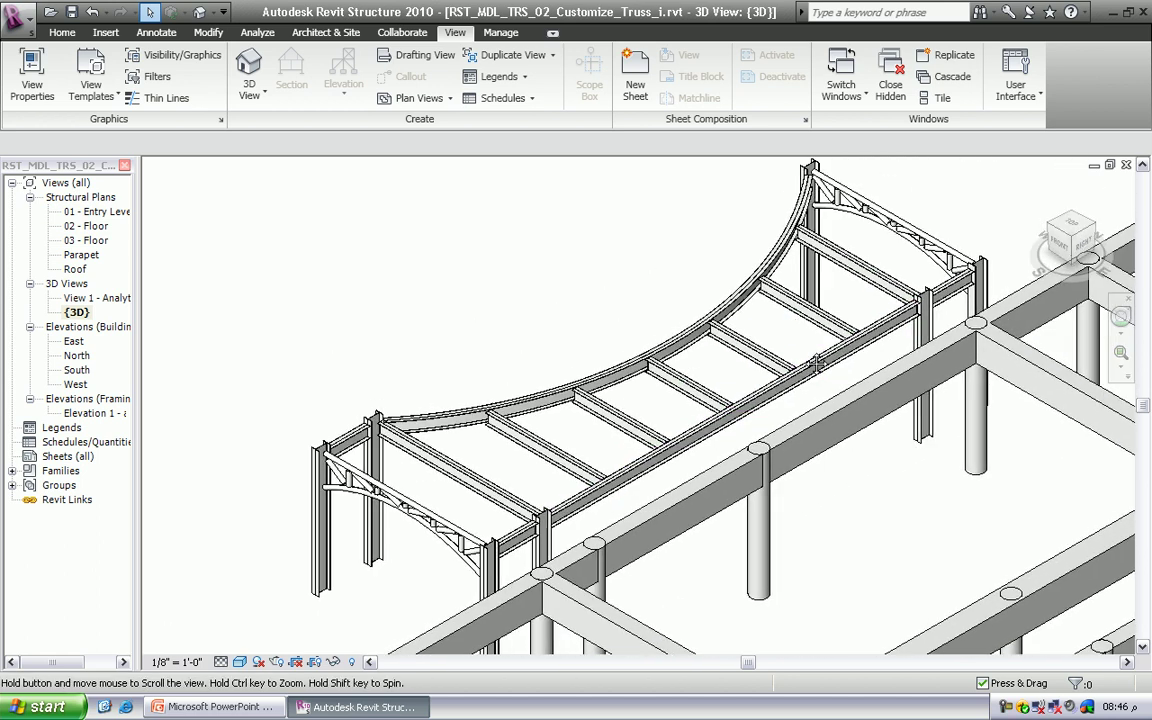